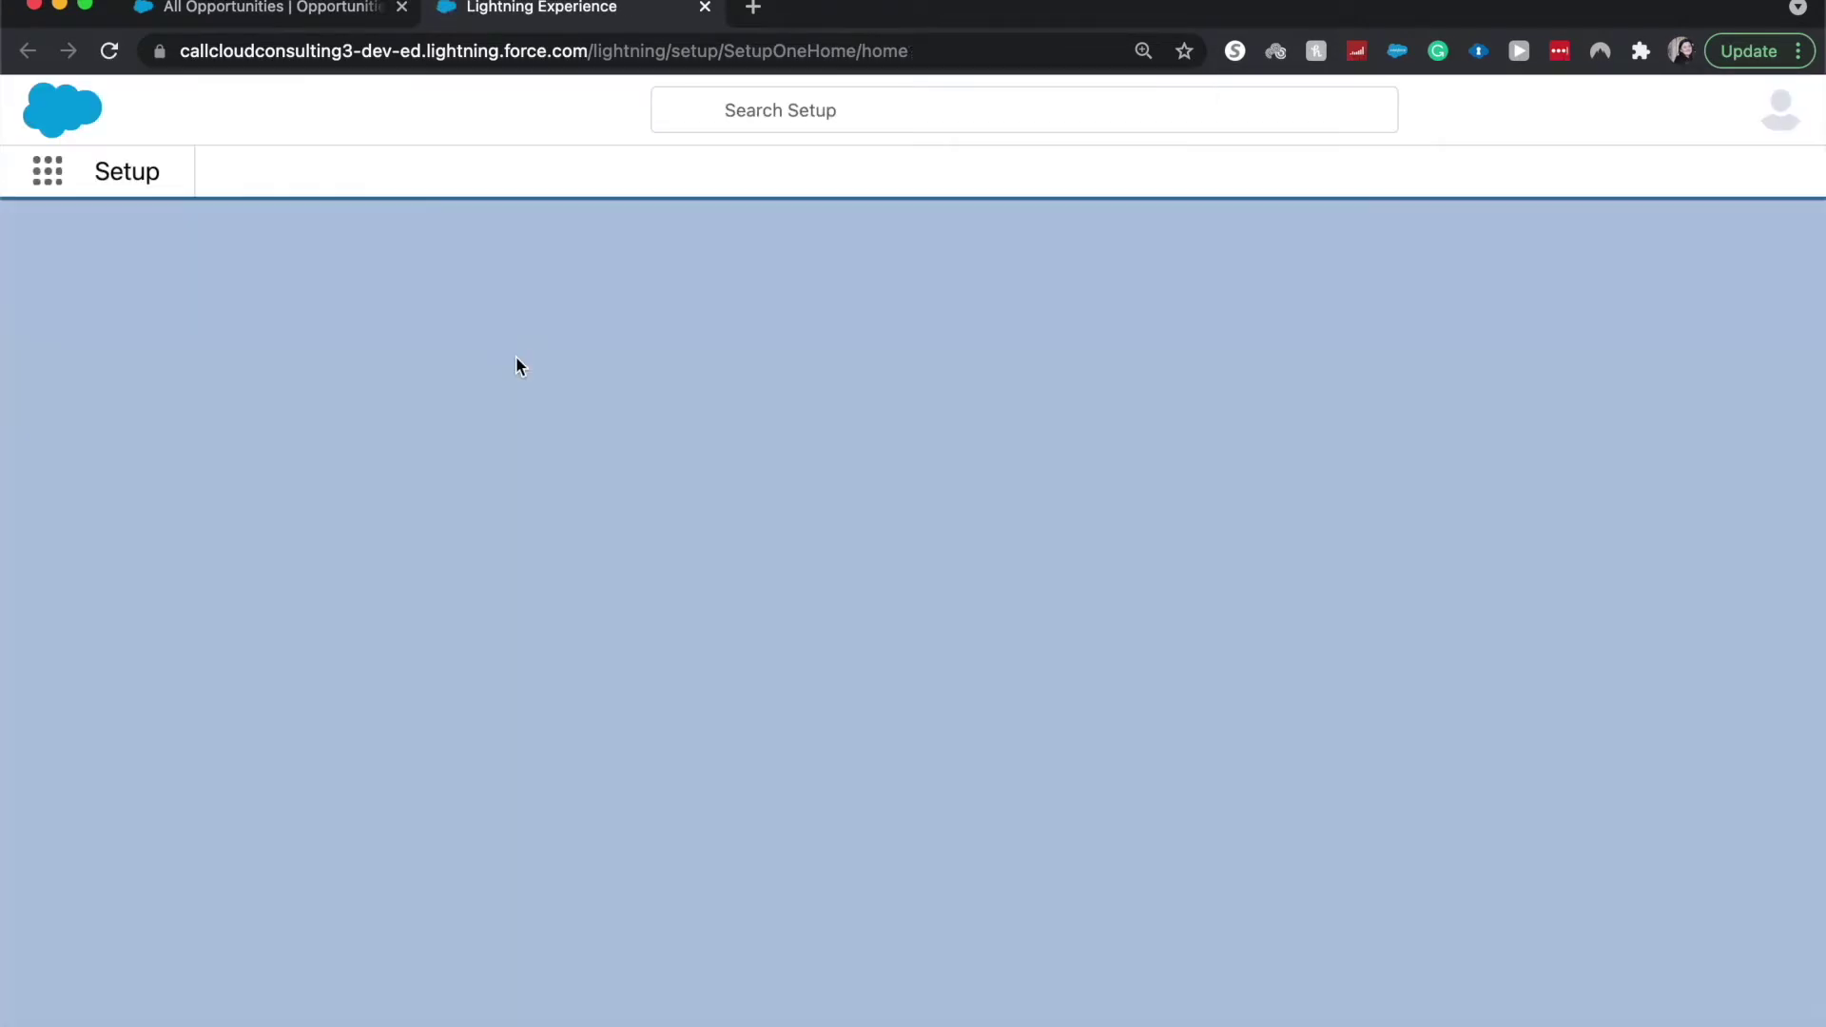
- Find the User Interface setup page, confirm Enable Inline Editing is checked, and save the settings
click(171, 246)
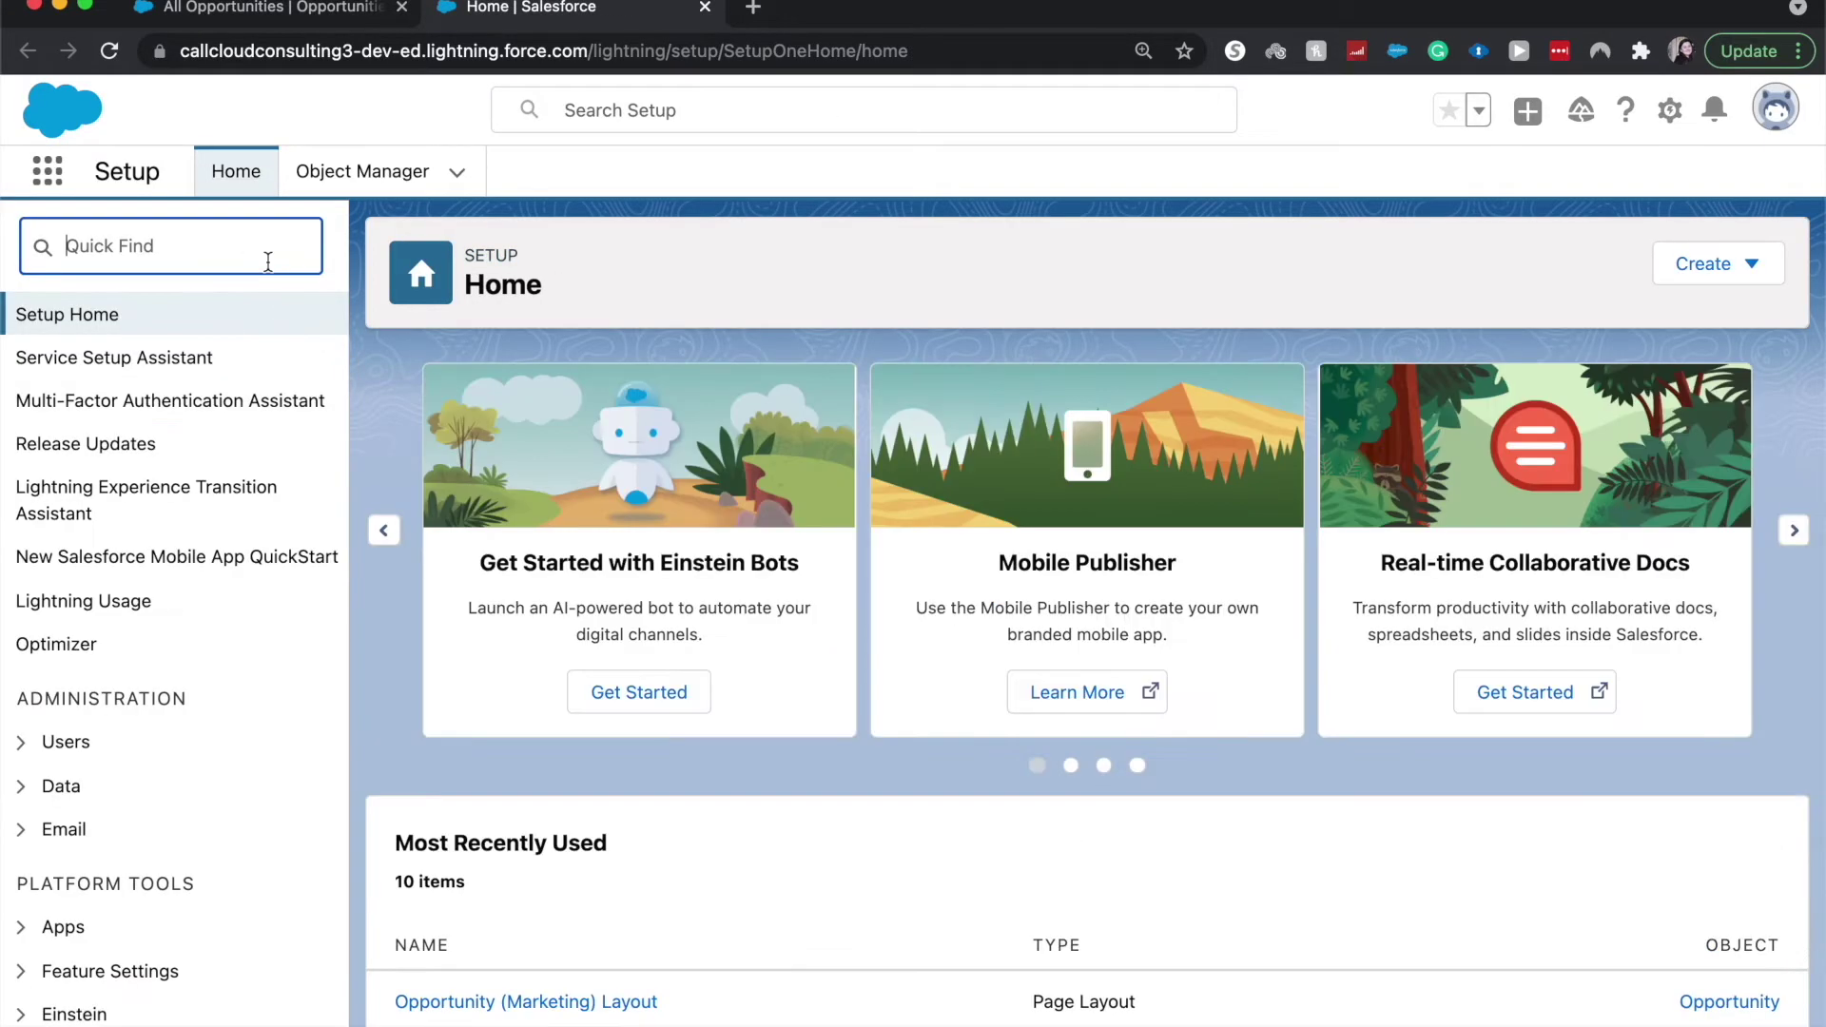
text(user)
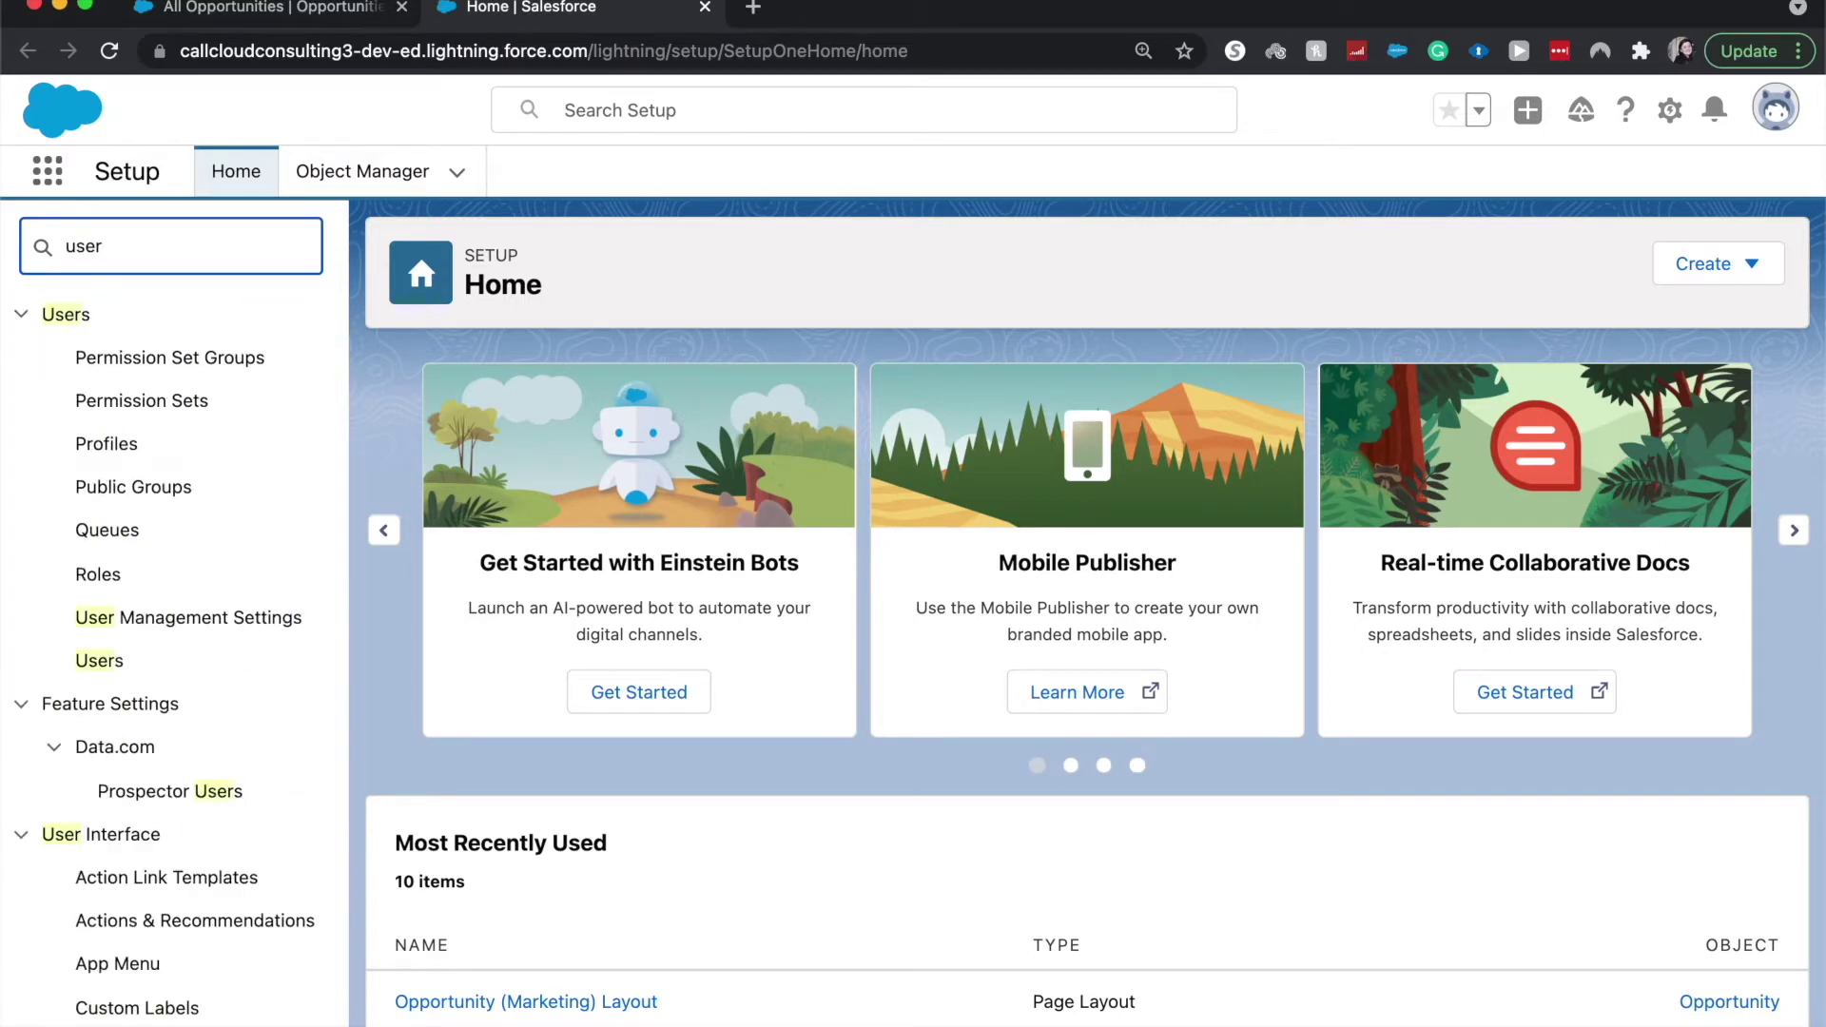
text( in)
scroll(171, 571, down, 5)
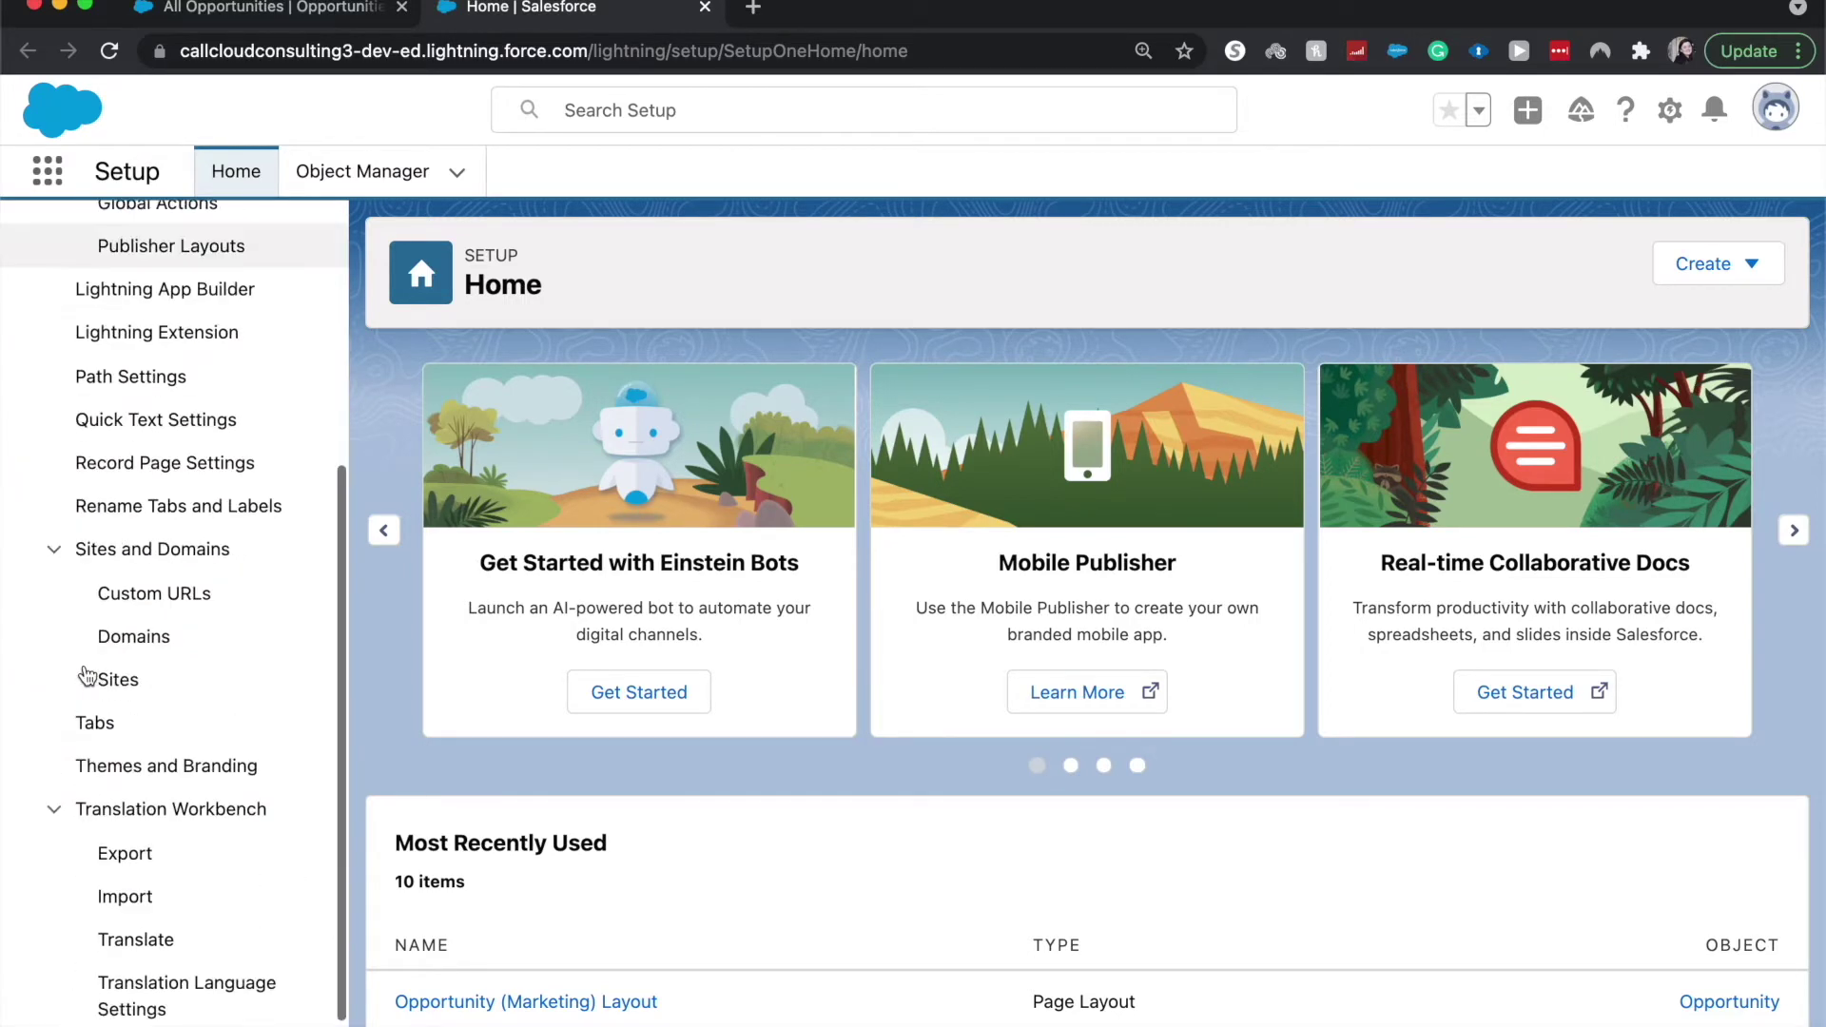
scroll(85, 677, down, 5)
click(135, 958)
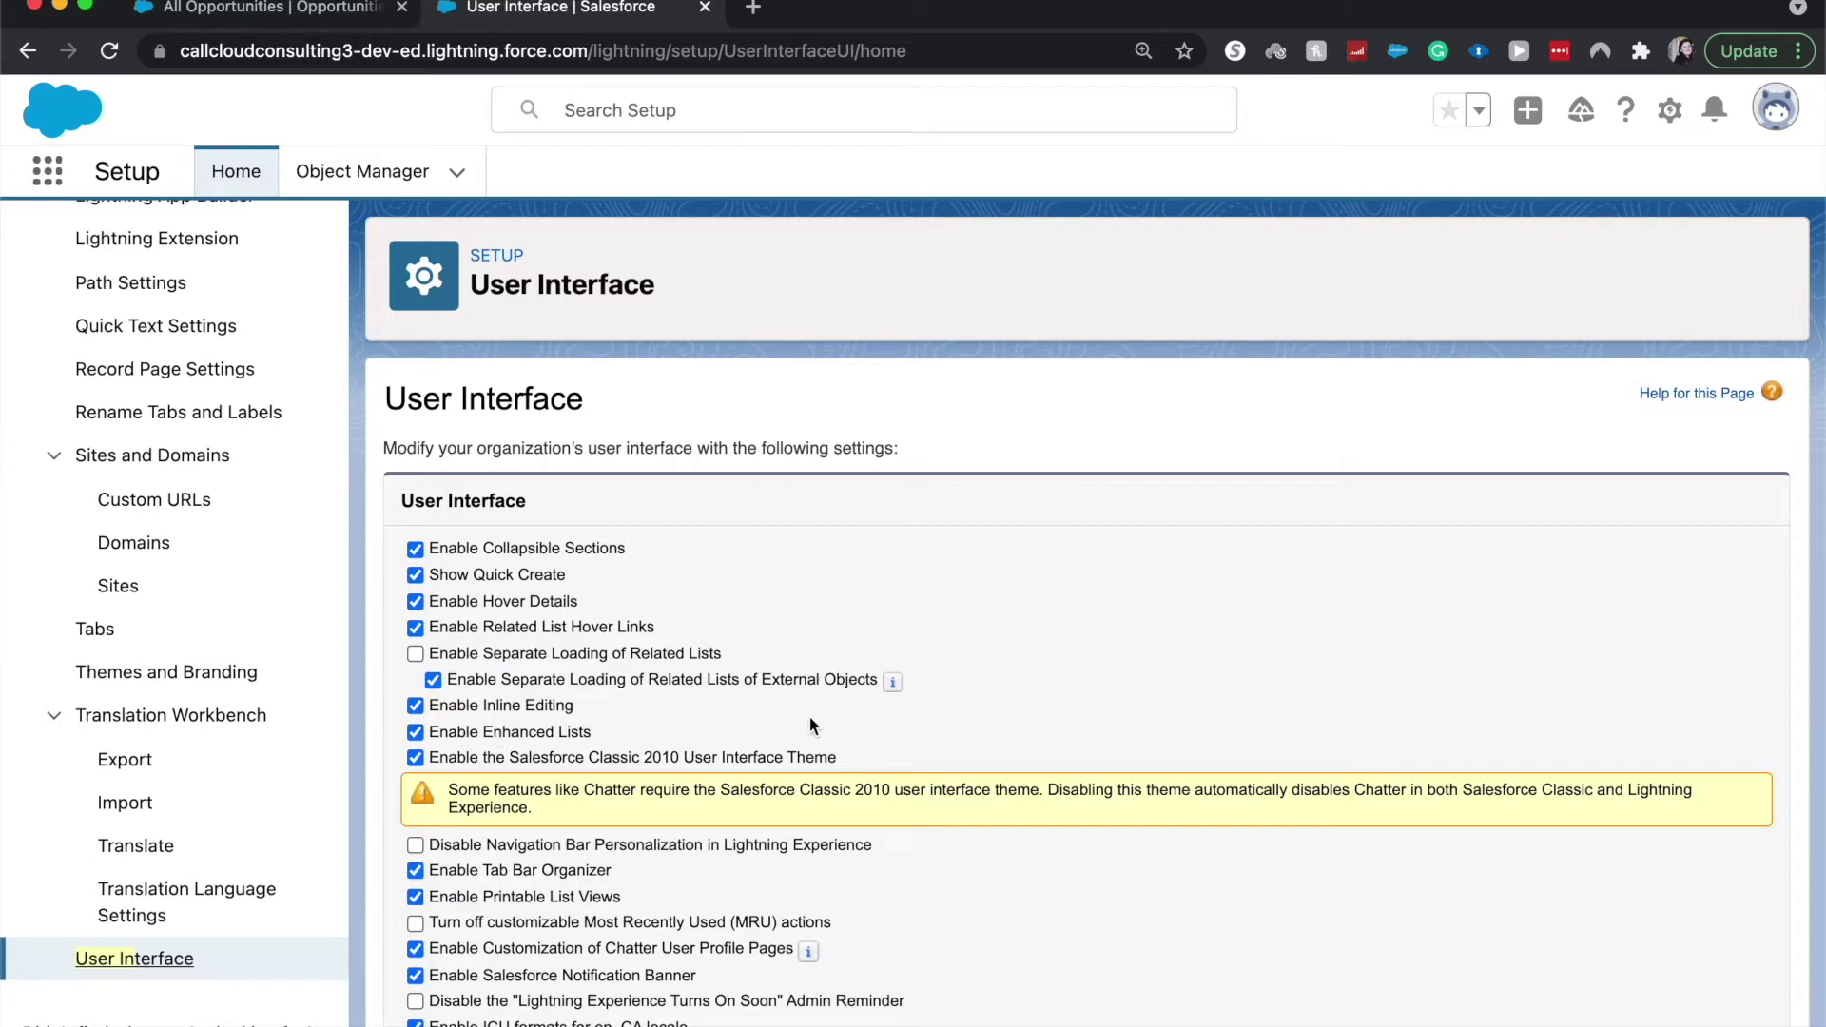
scroll(809, 715, down, 10)
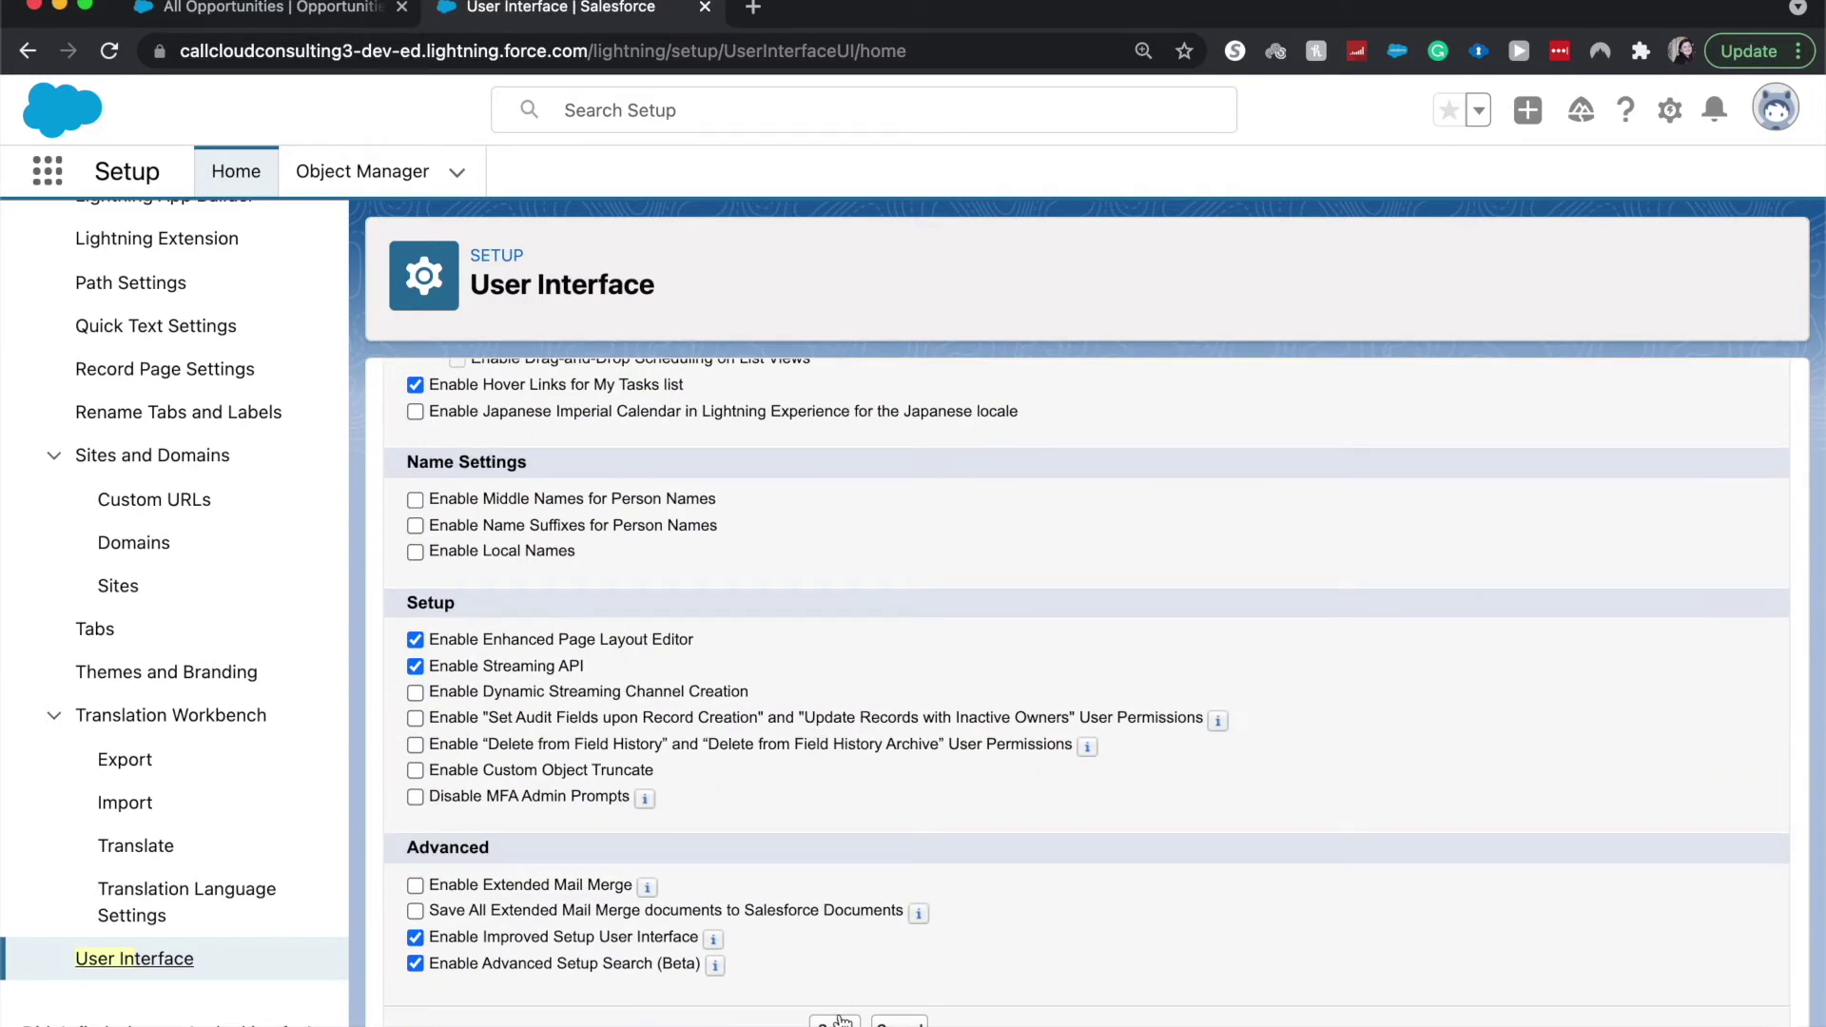
click(835, 1022)
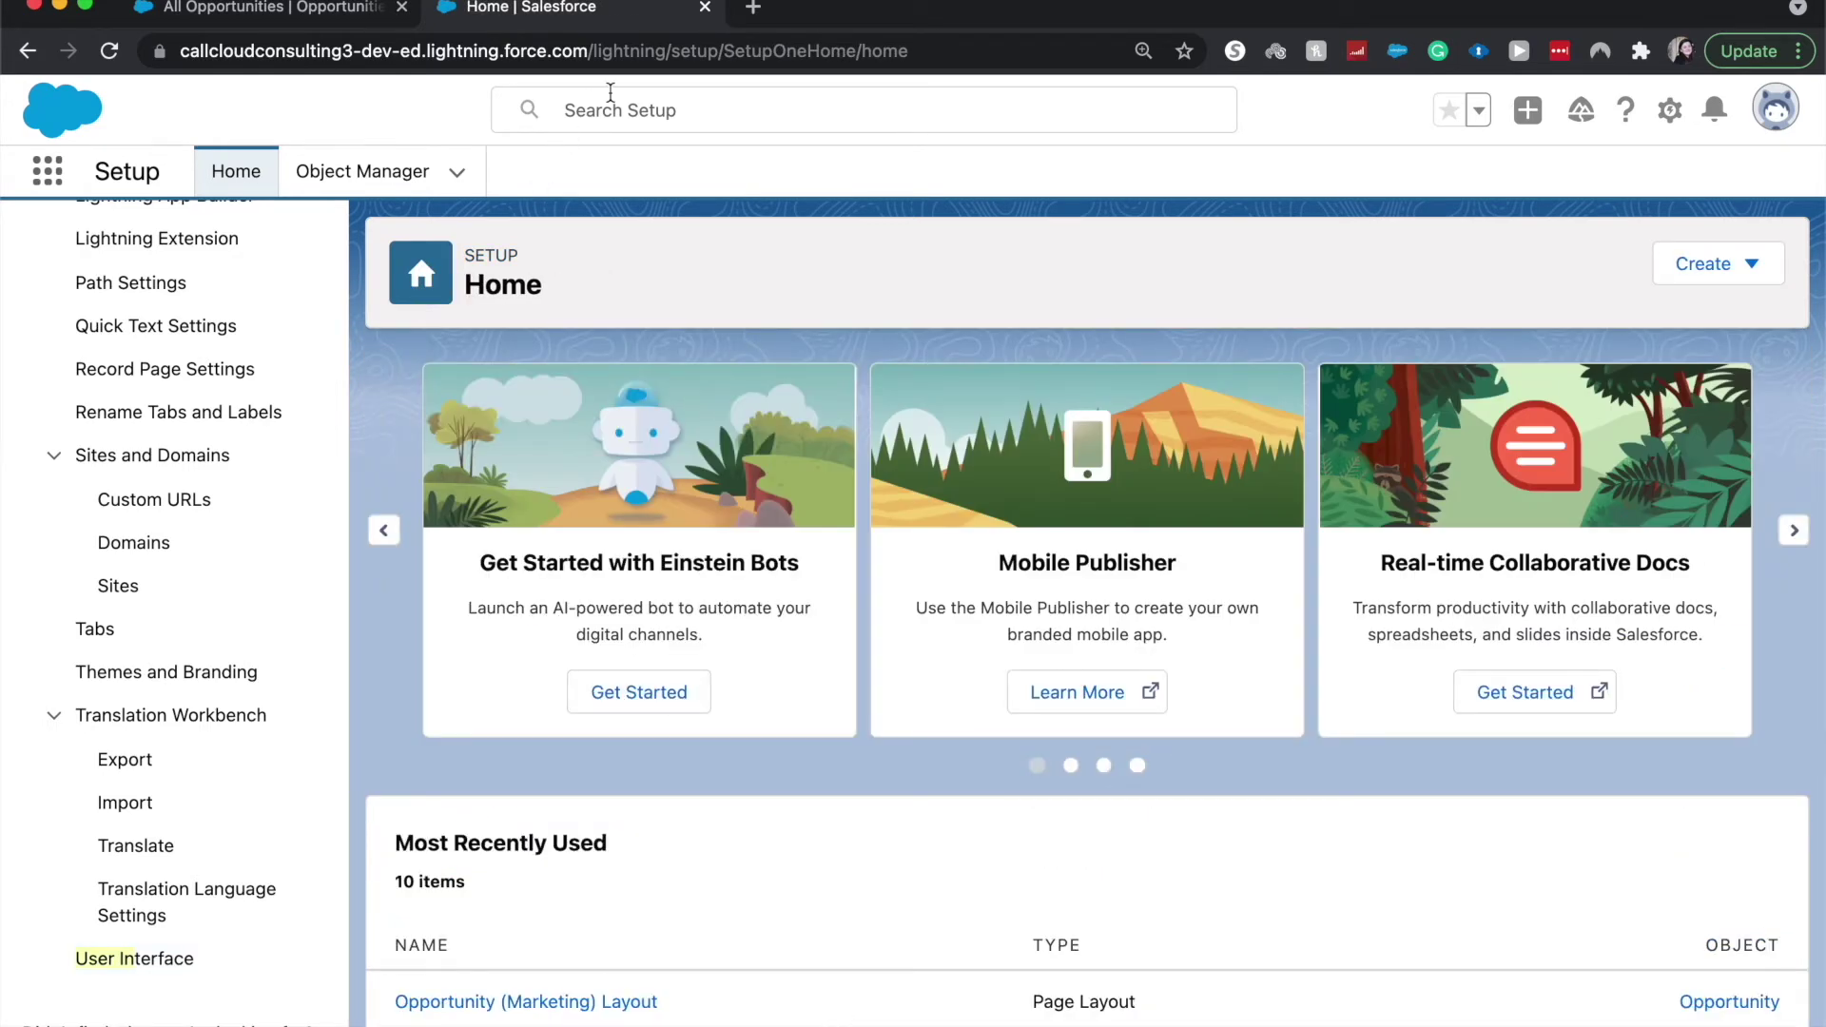
- Close the Setup tab and bring up the All Opportunities list view controls
click(706, 7)
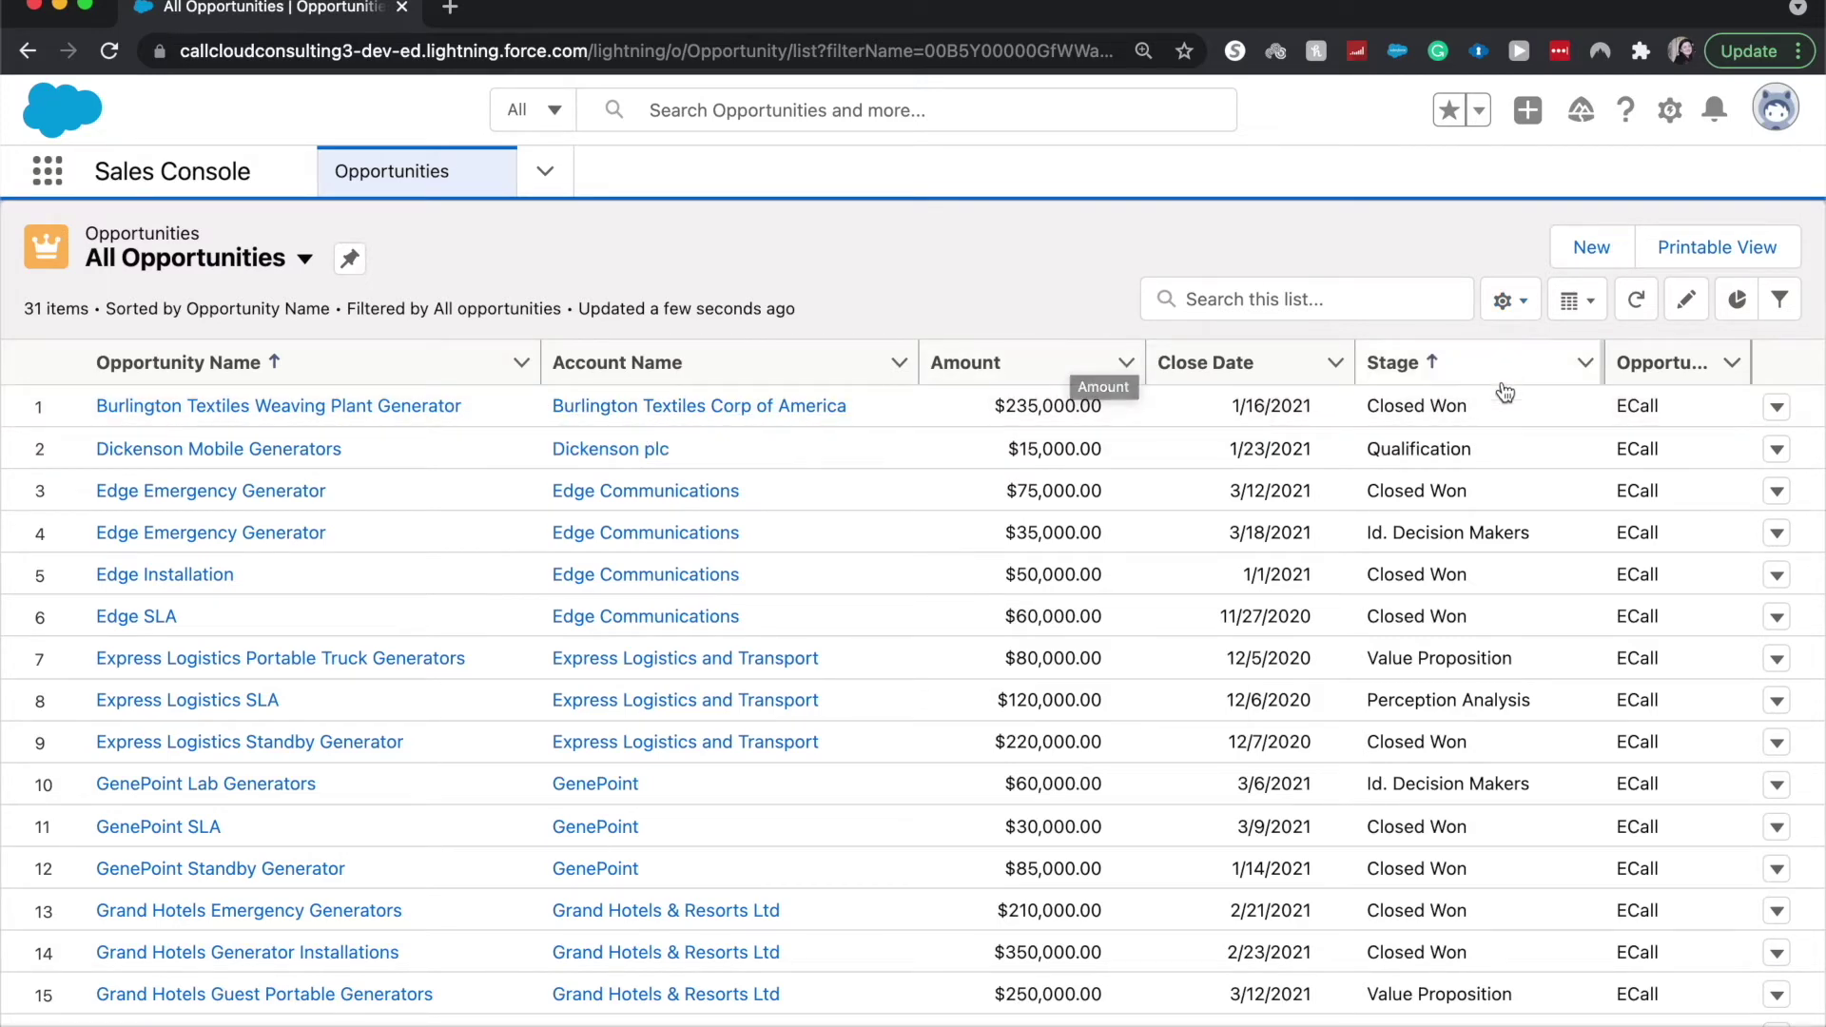
click(1501, 304)
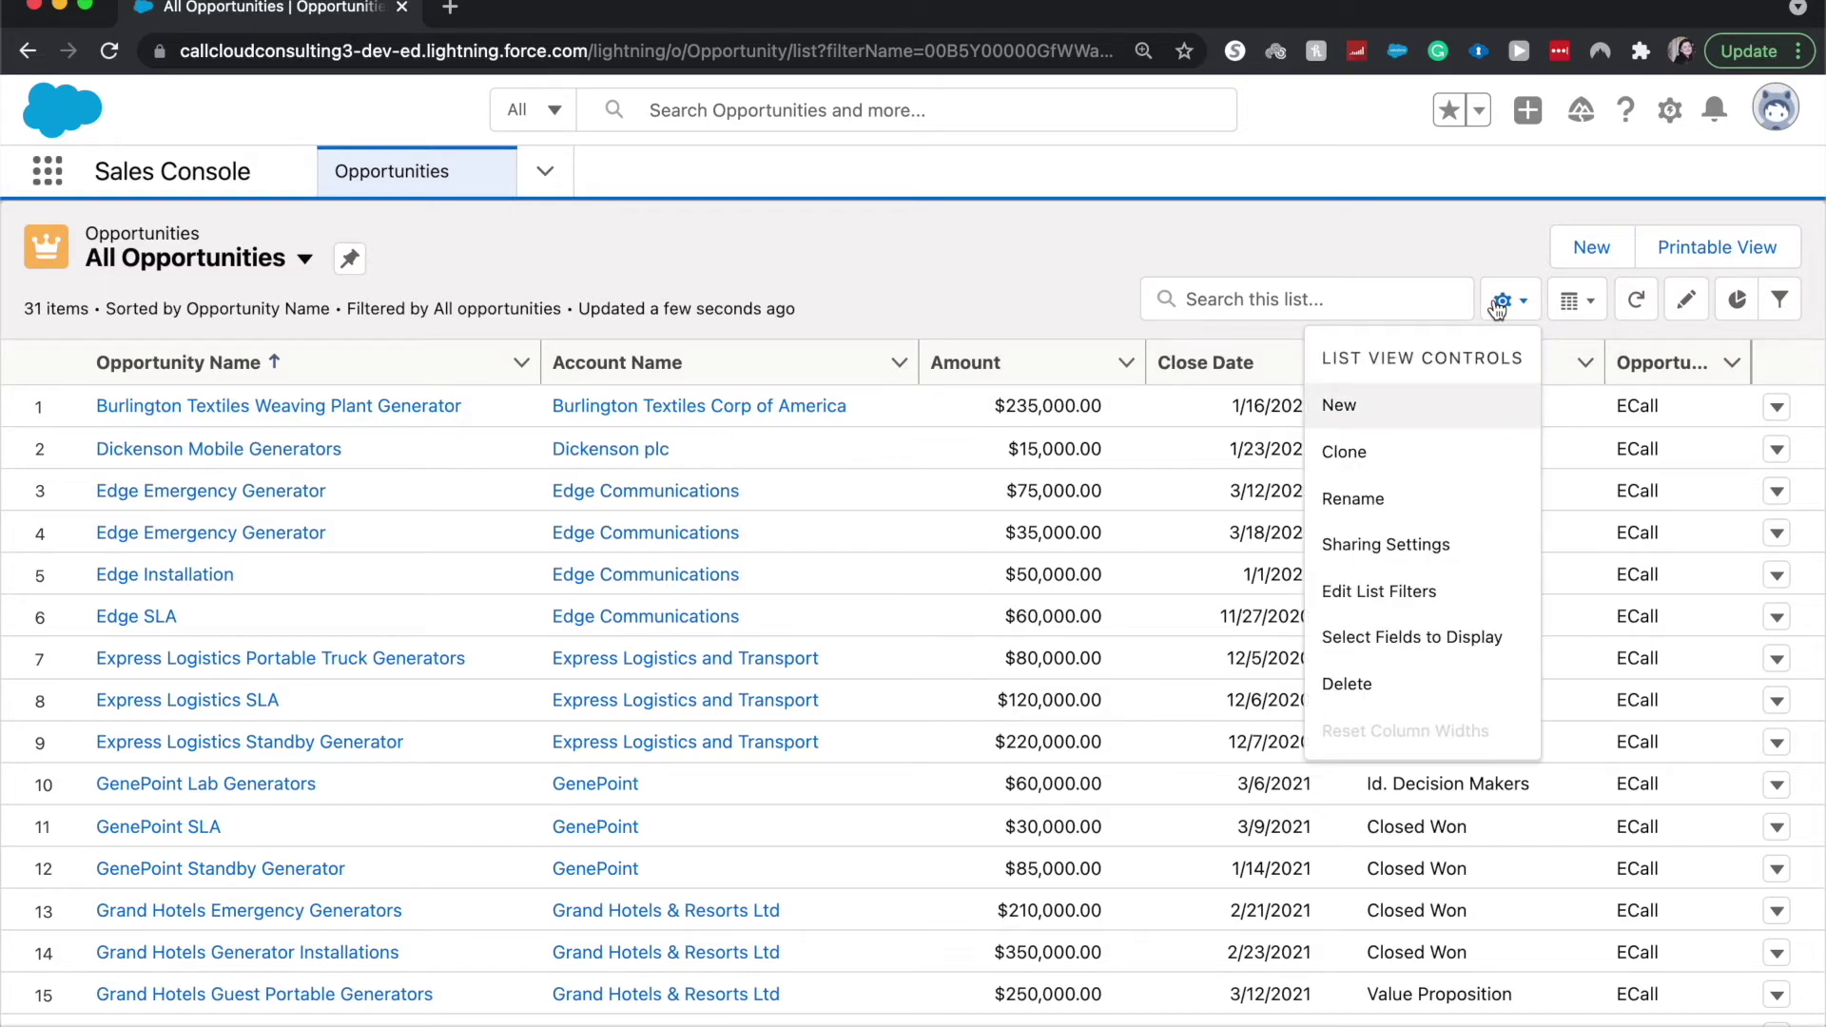
- Create and save a new private opportunity list view named 'Single Record Type'
click(1459, 407)
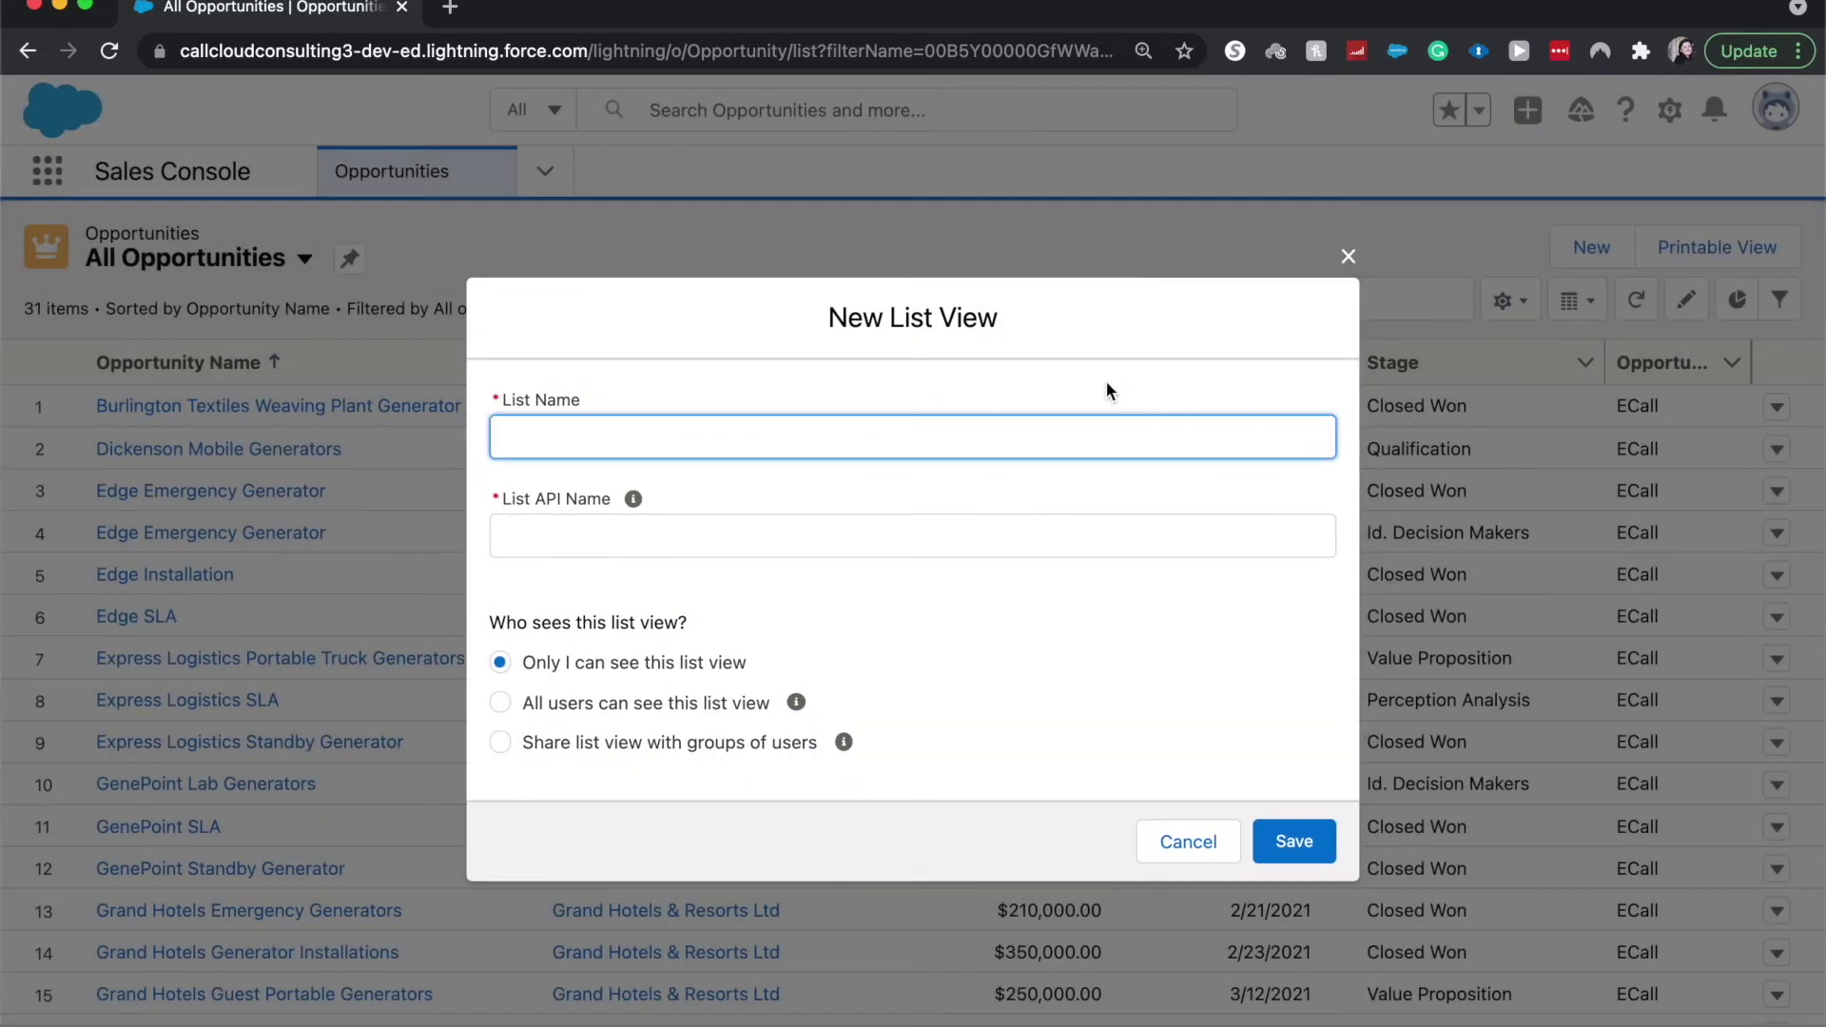
text(S)
text(ingle R)
text(ecord Typ)
text(e)
click(1294, 840)
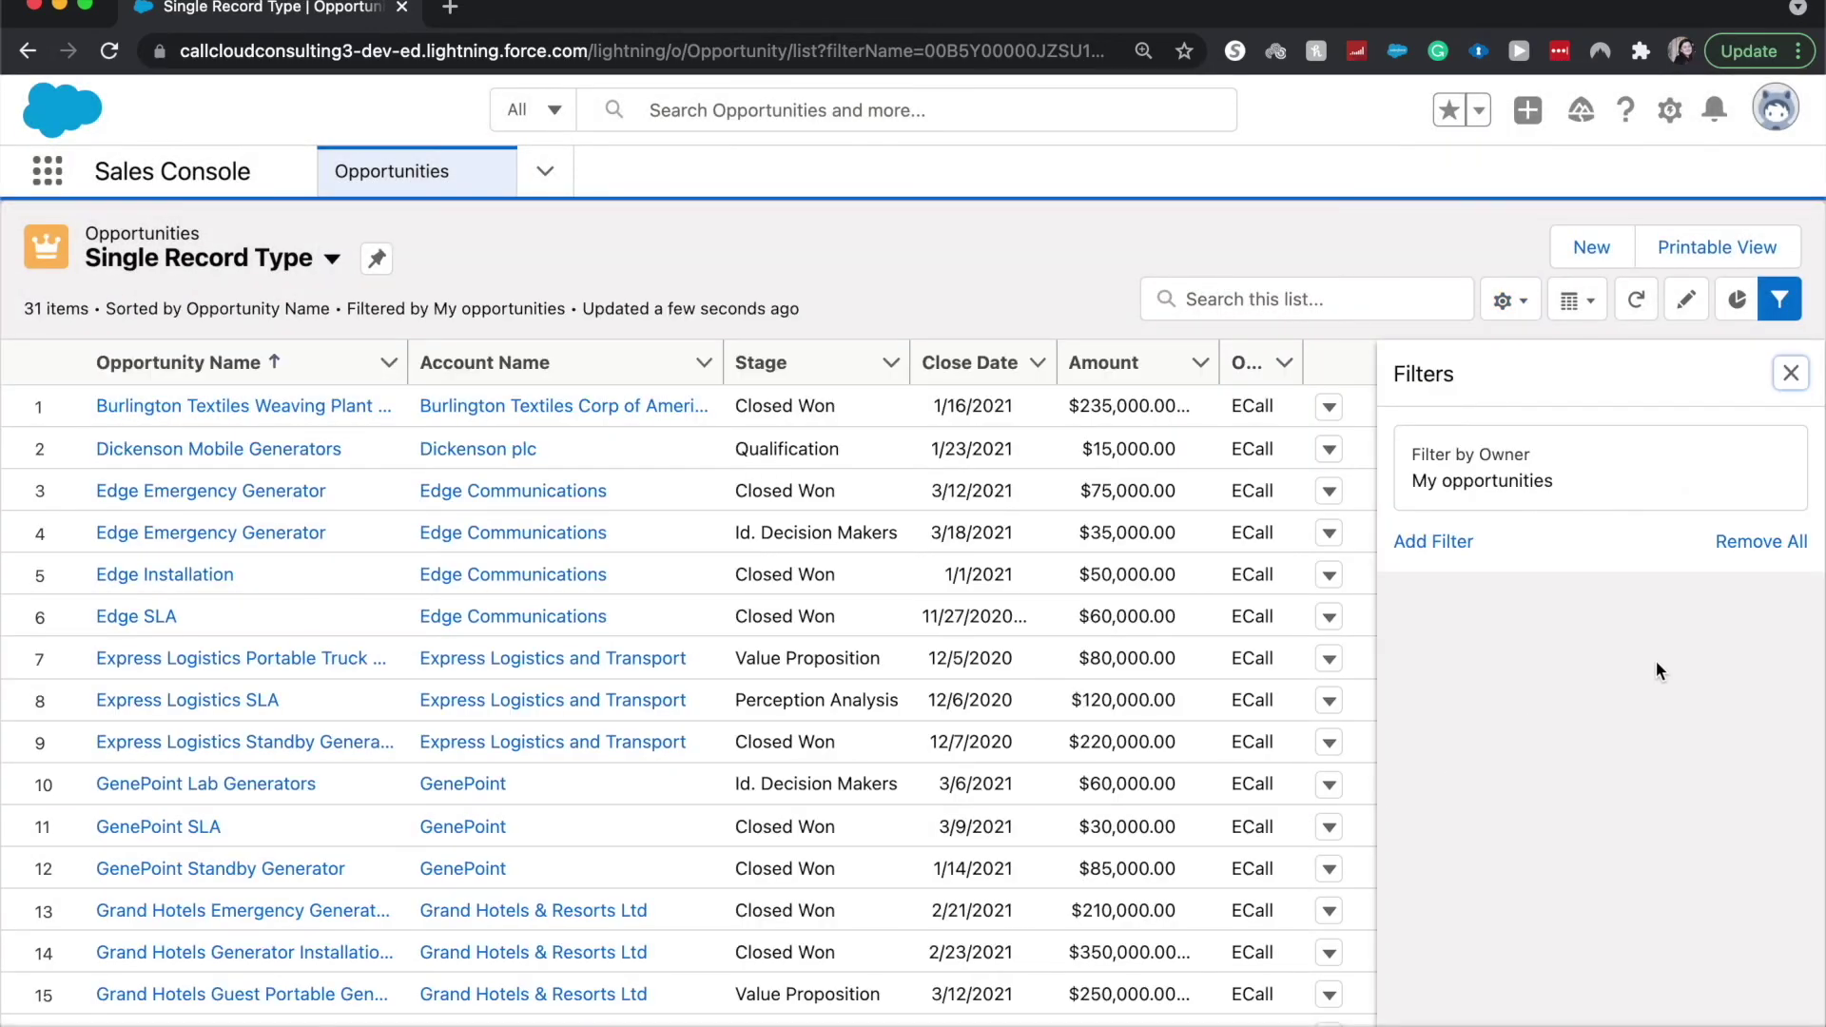
- Add the filter Opportunity Record Type equals 'new' and save it, leaving one opportunity
click(1456, 542)
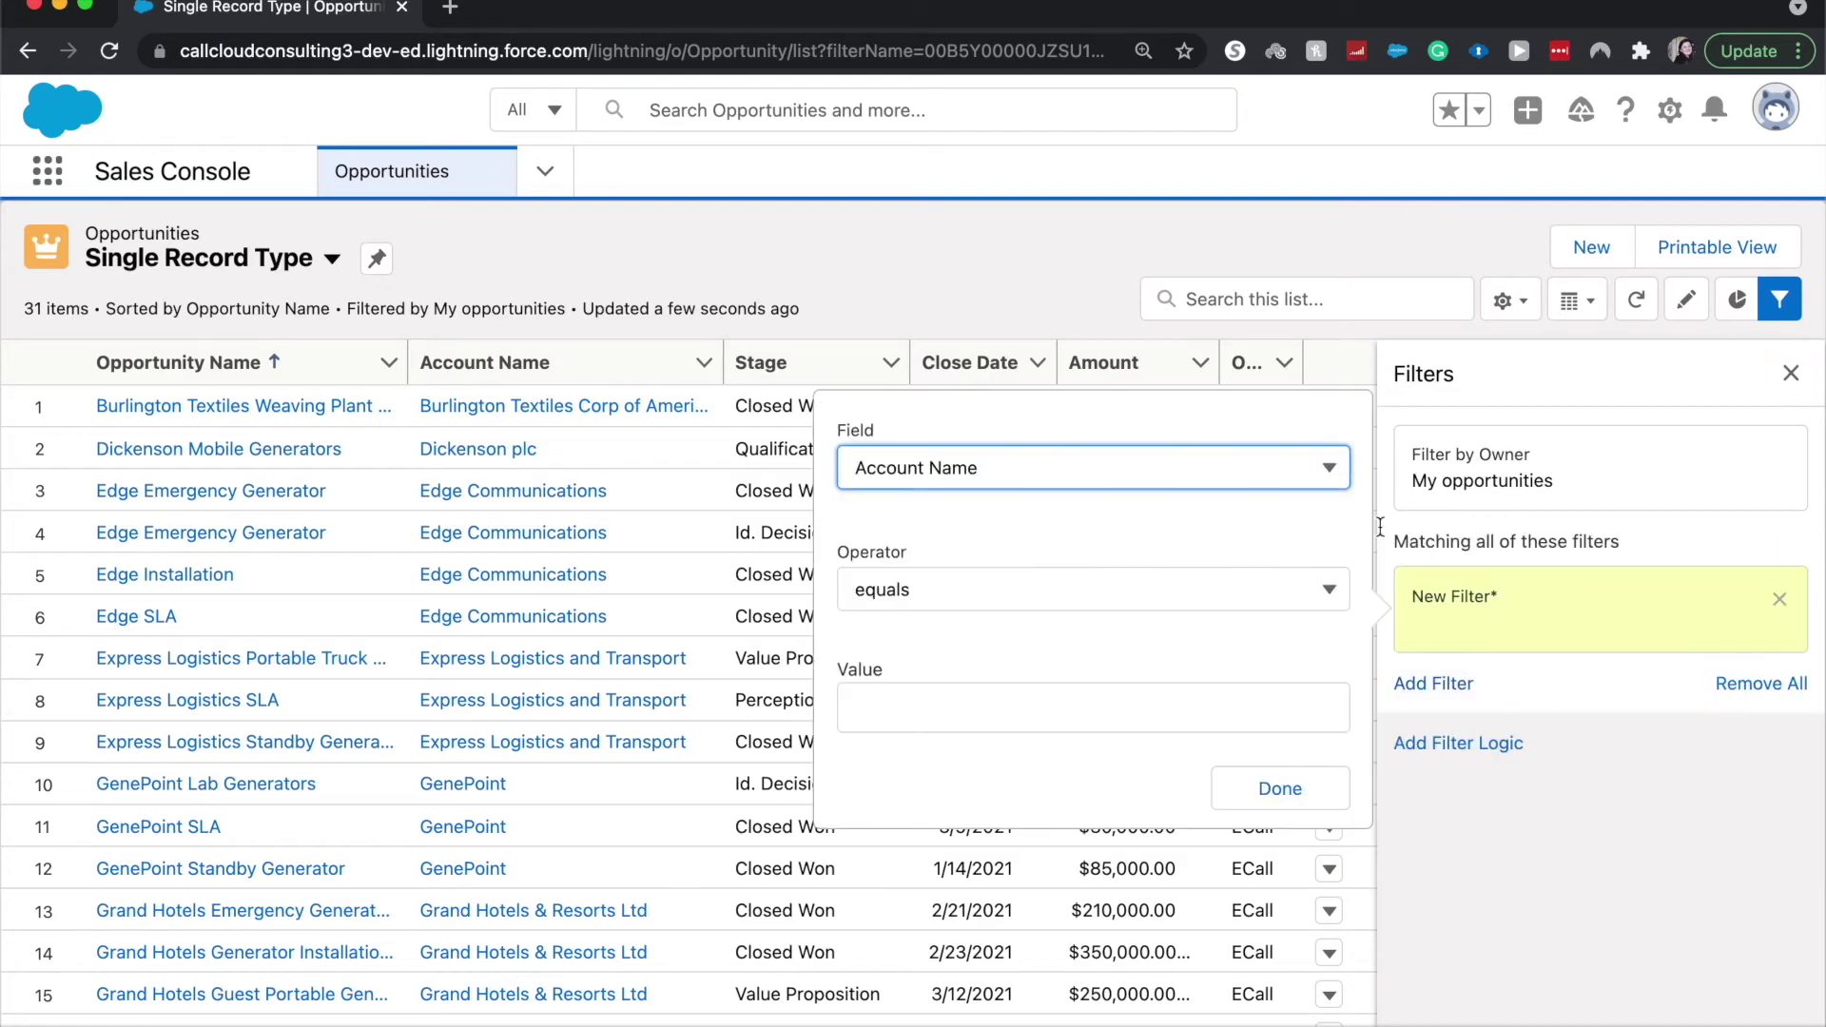
click(1183, 458)
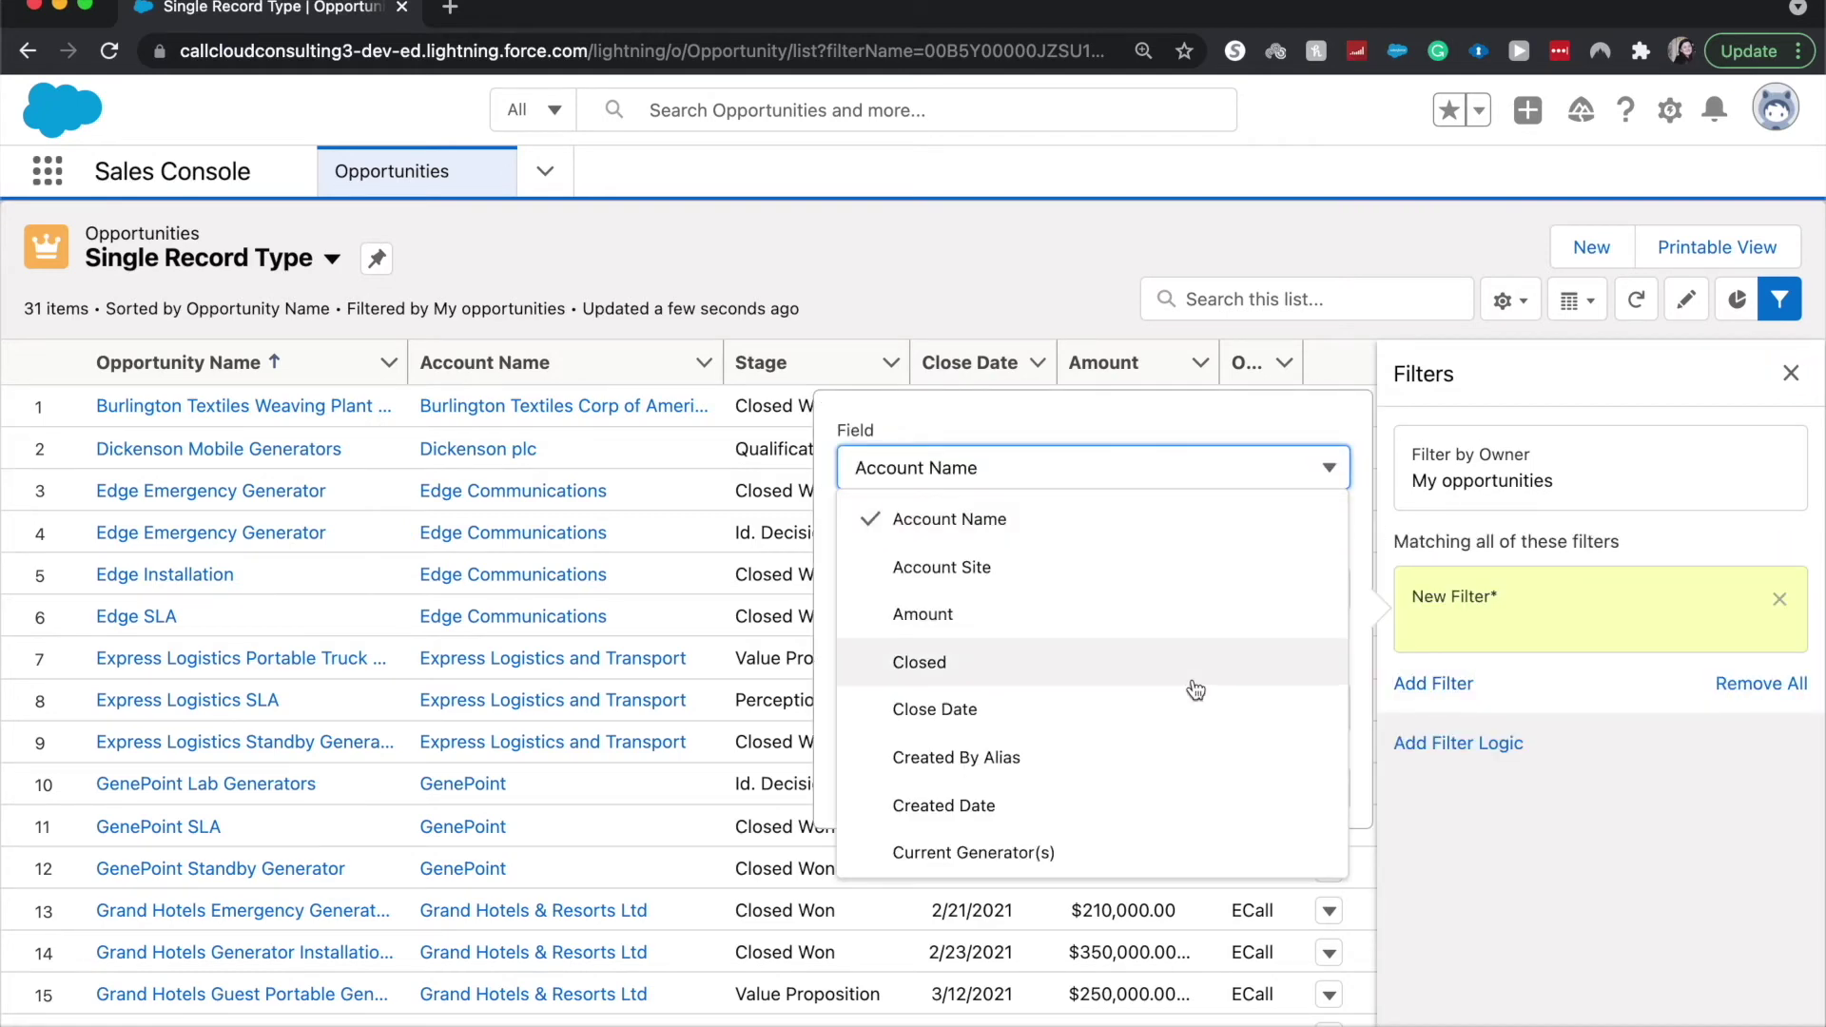
scroll(1195, 689, down, 3)
scroll(1196, 688, down, 3)
scroll(1195, 688, down, 1)
scroll(1195, 690, up, 3)
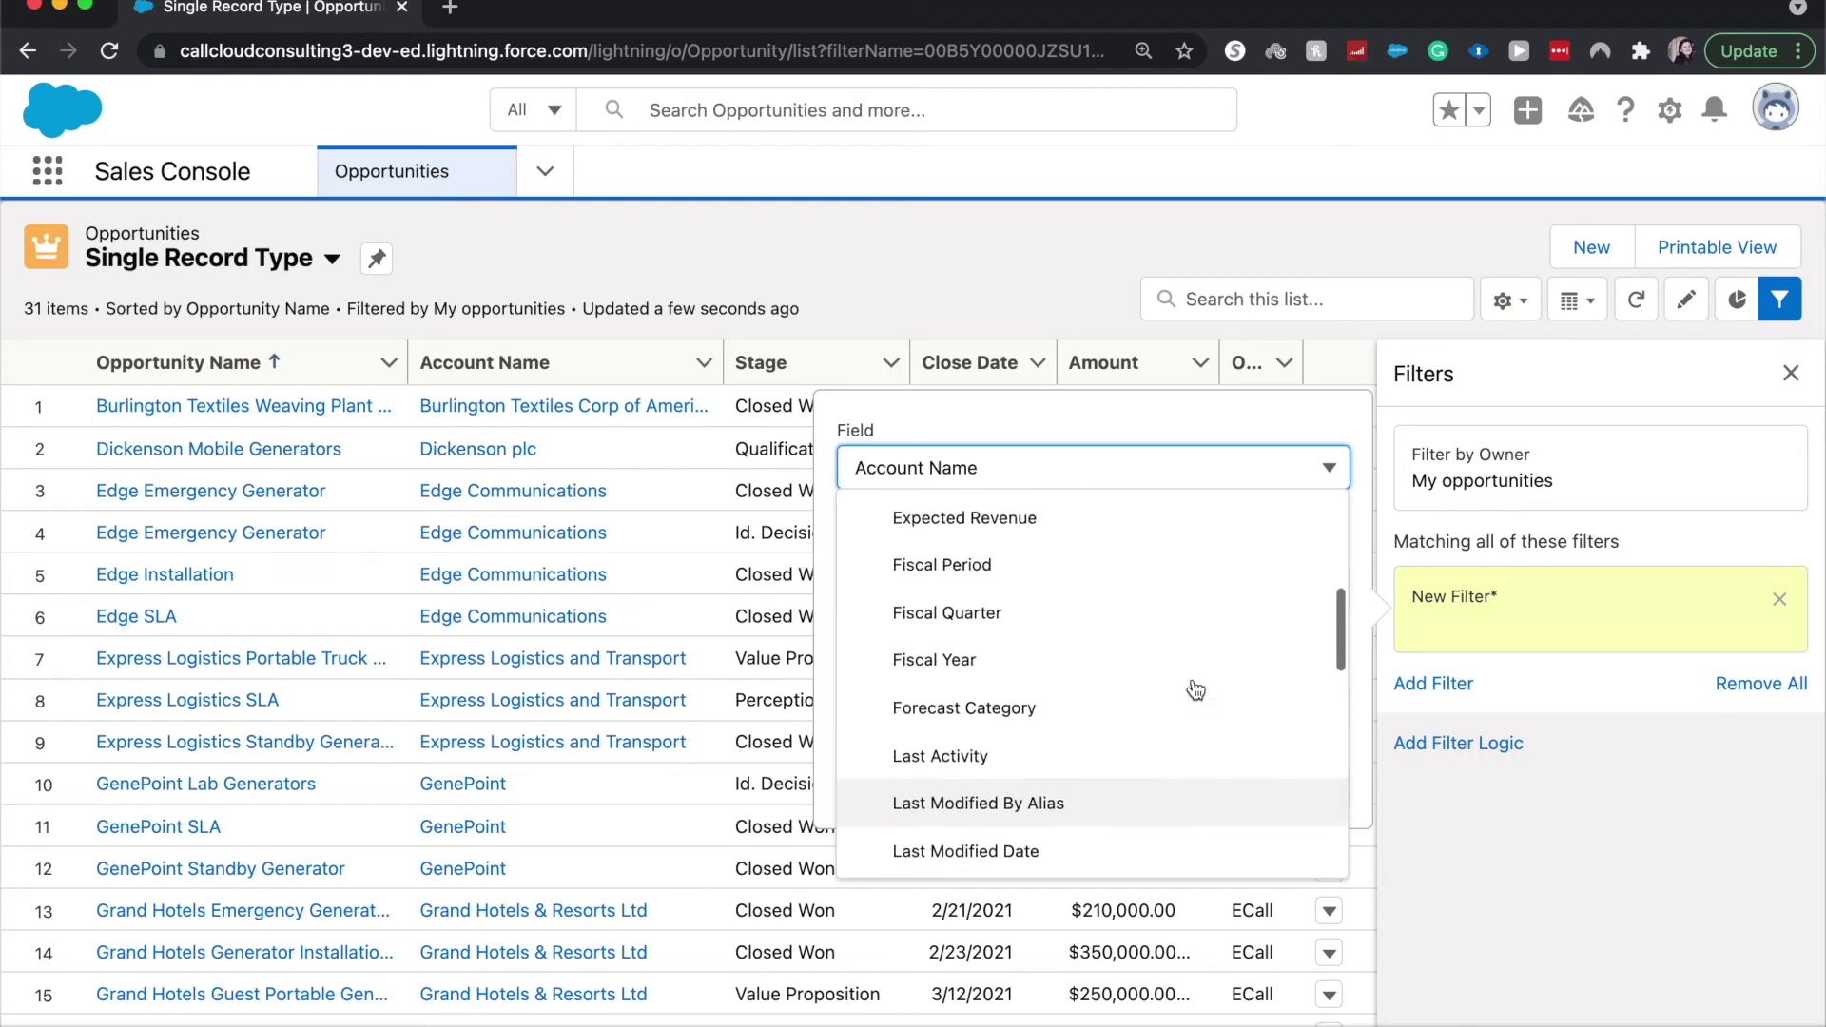
scroll(1196, 690, down, 1)
scroll(1195, 689, down, 1)
scroll(1197, 689, down, 2)
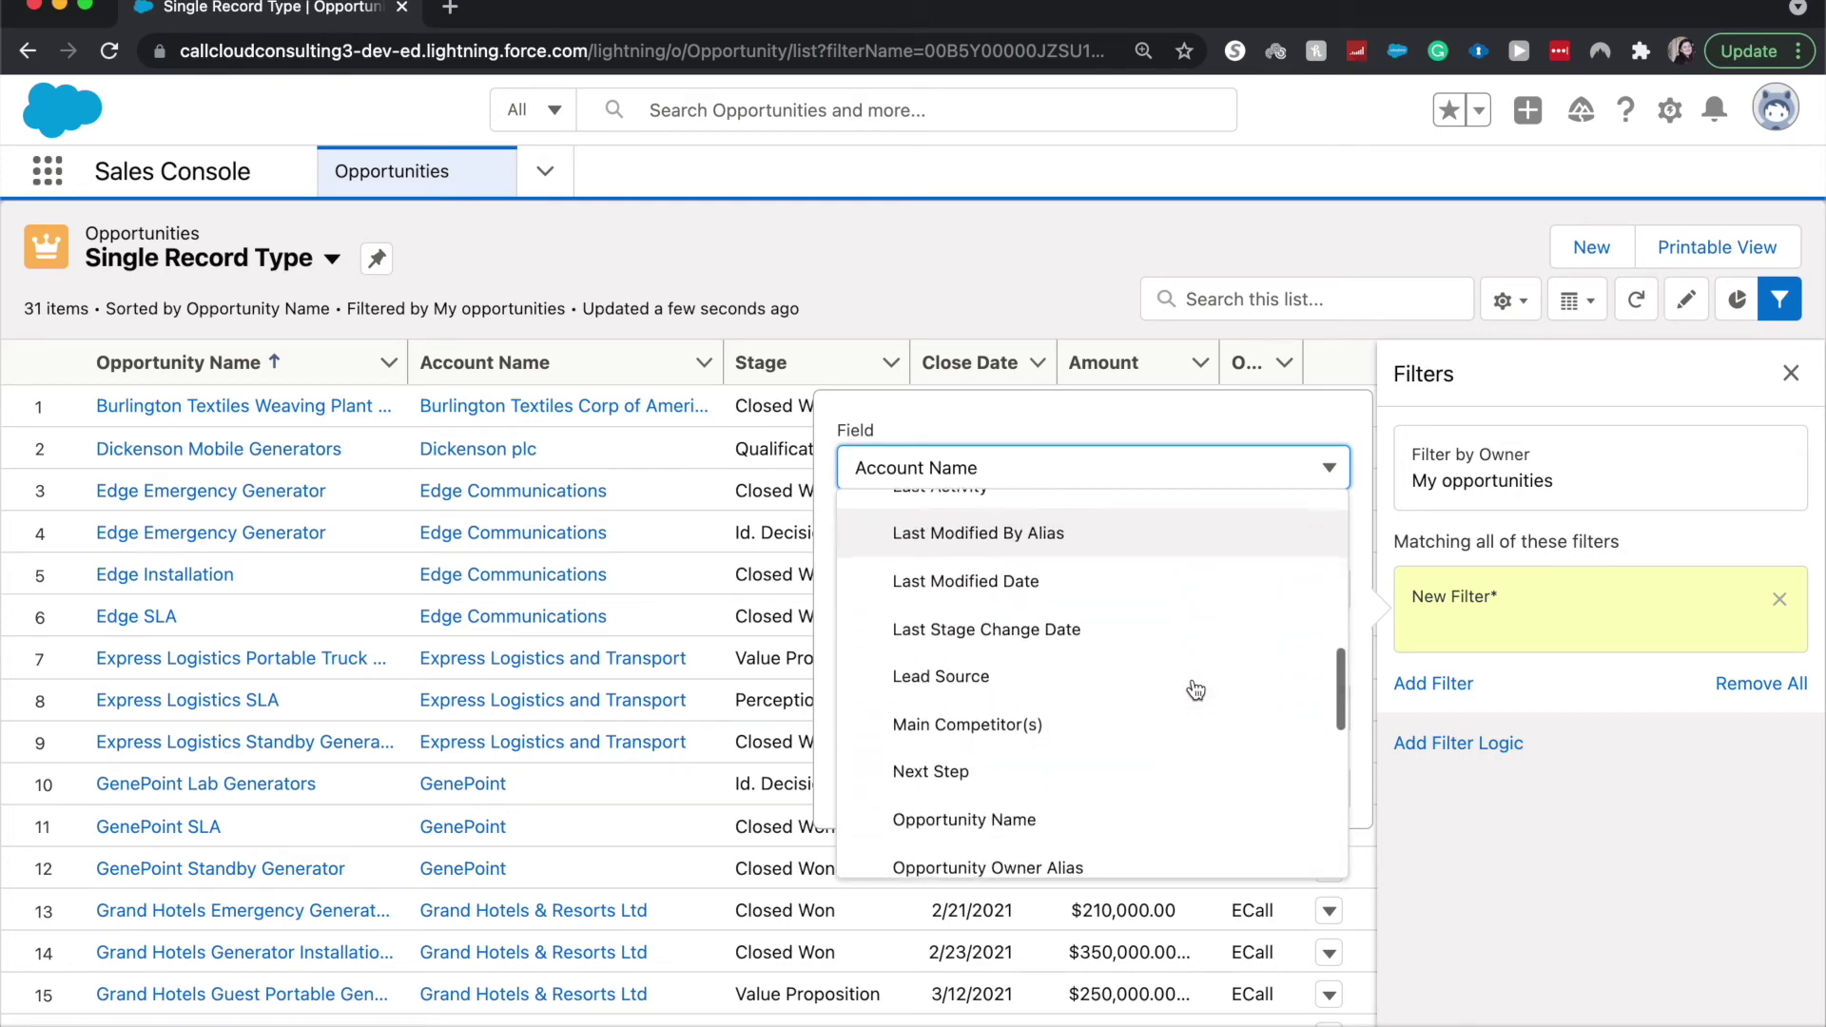
scroll(1196, 690, down, 1)
scroll(1196, 690, down, 2)
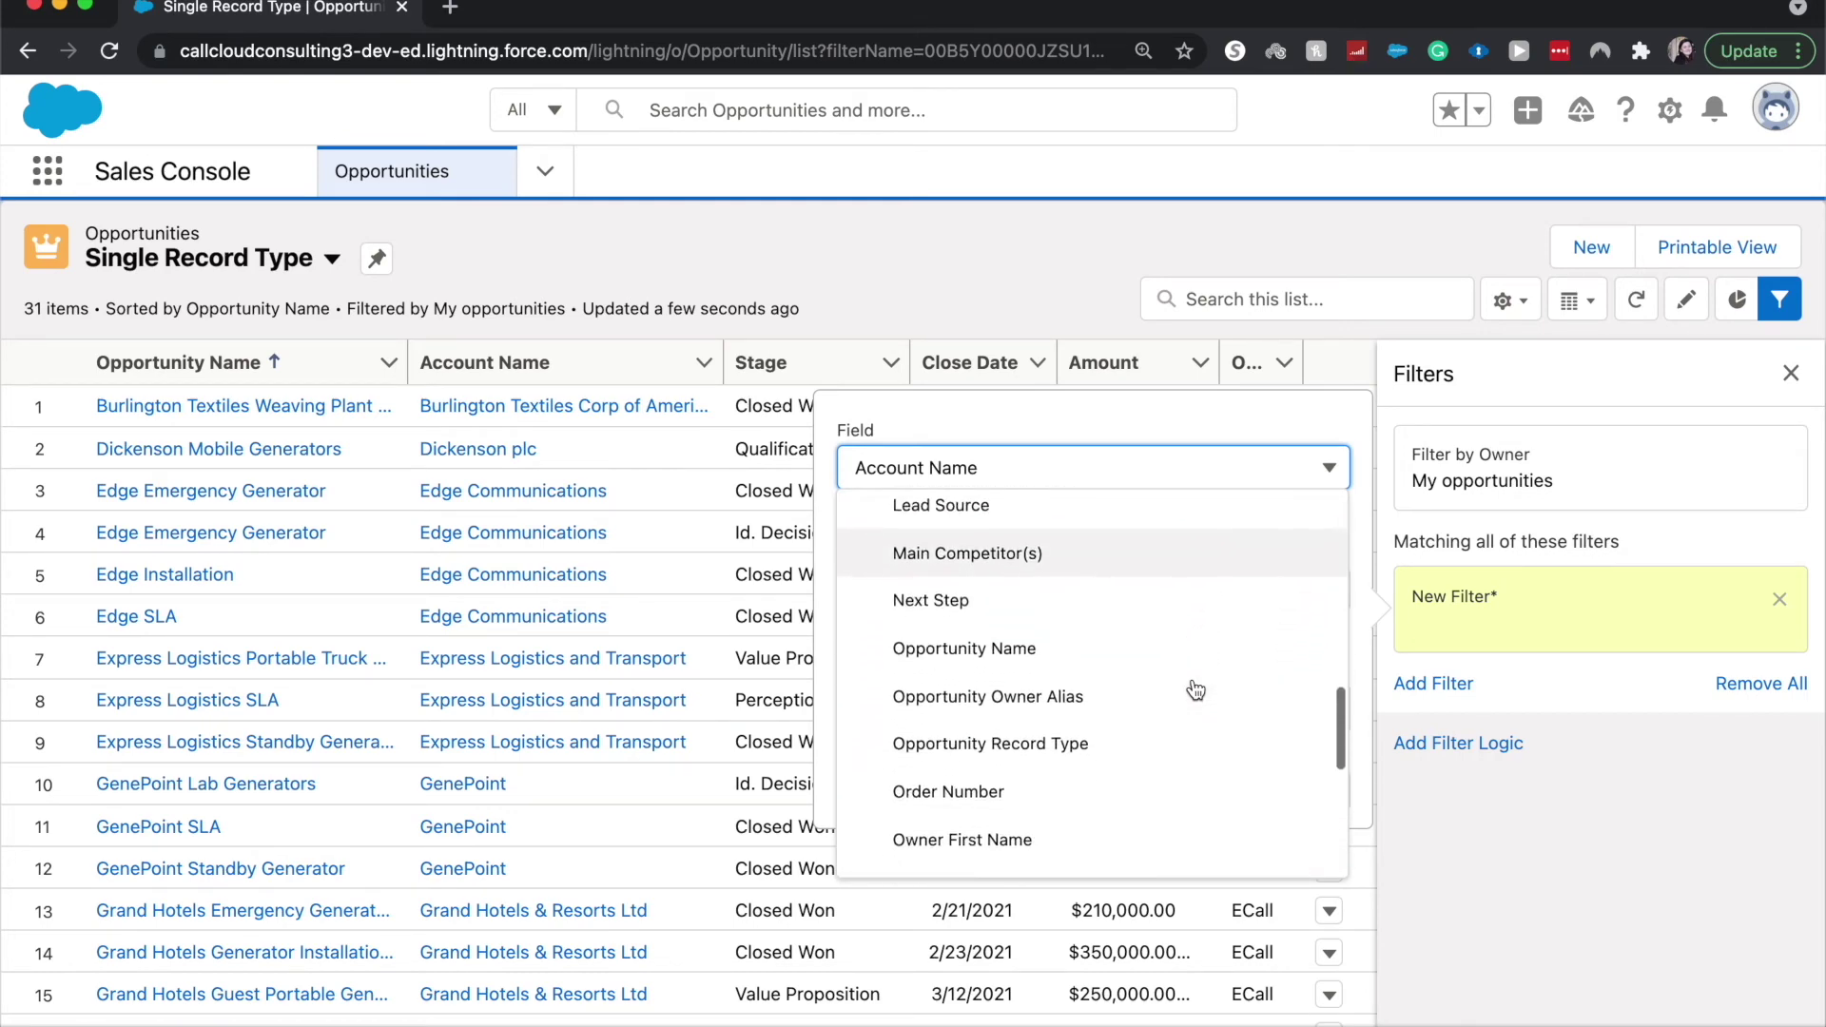
click(1153, 742)
click(1109, 705)
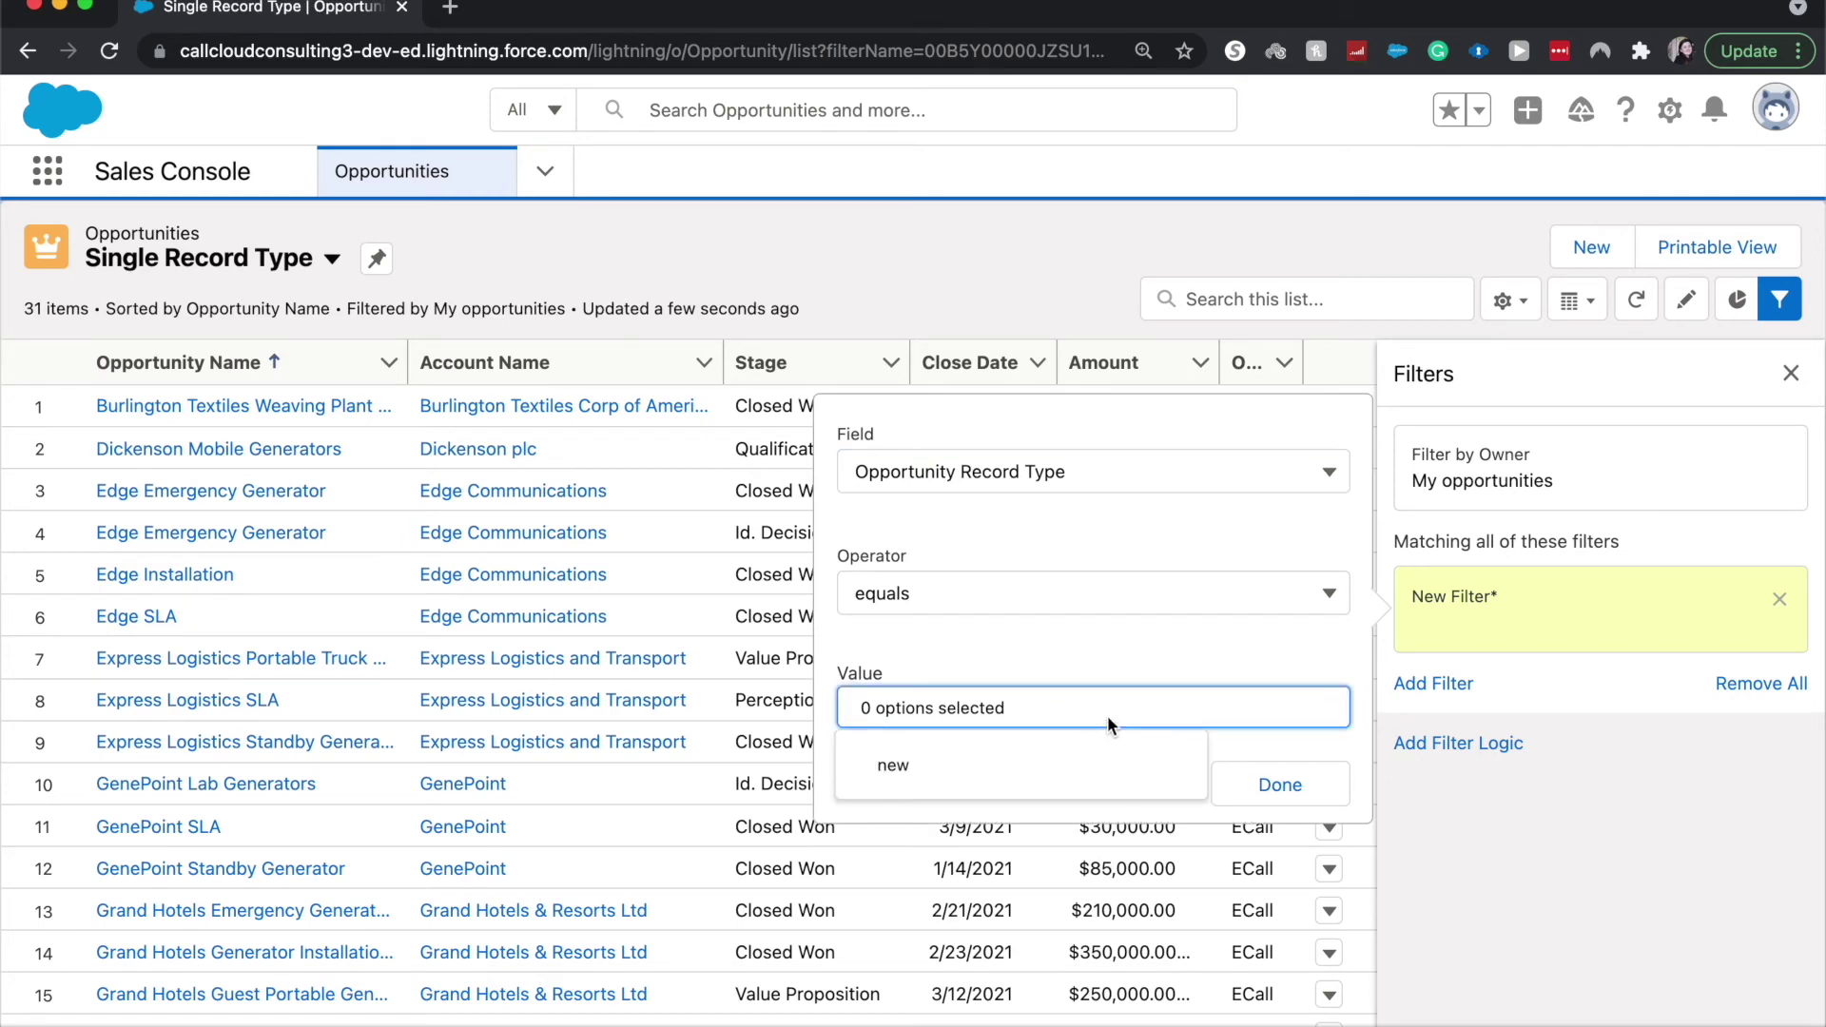
click(1085, 766)
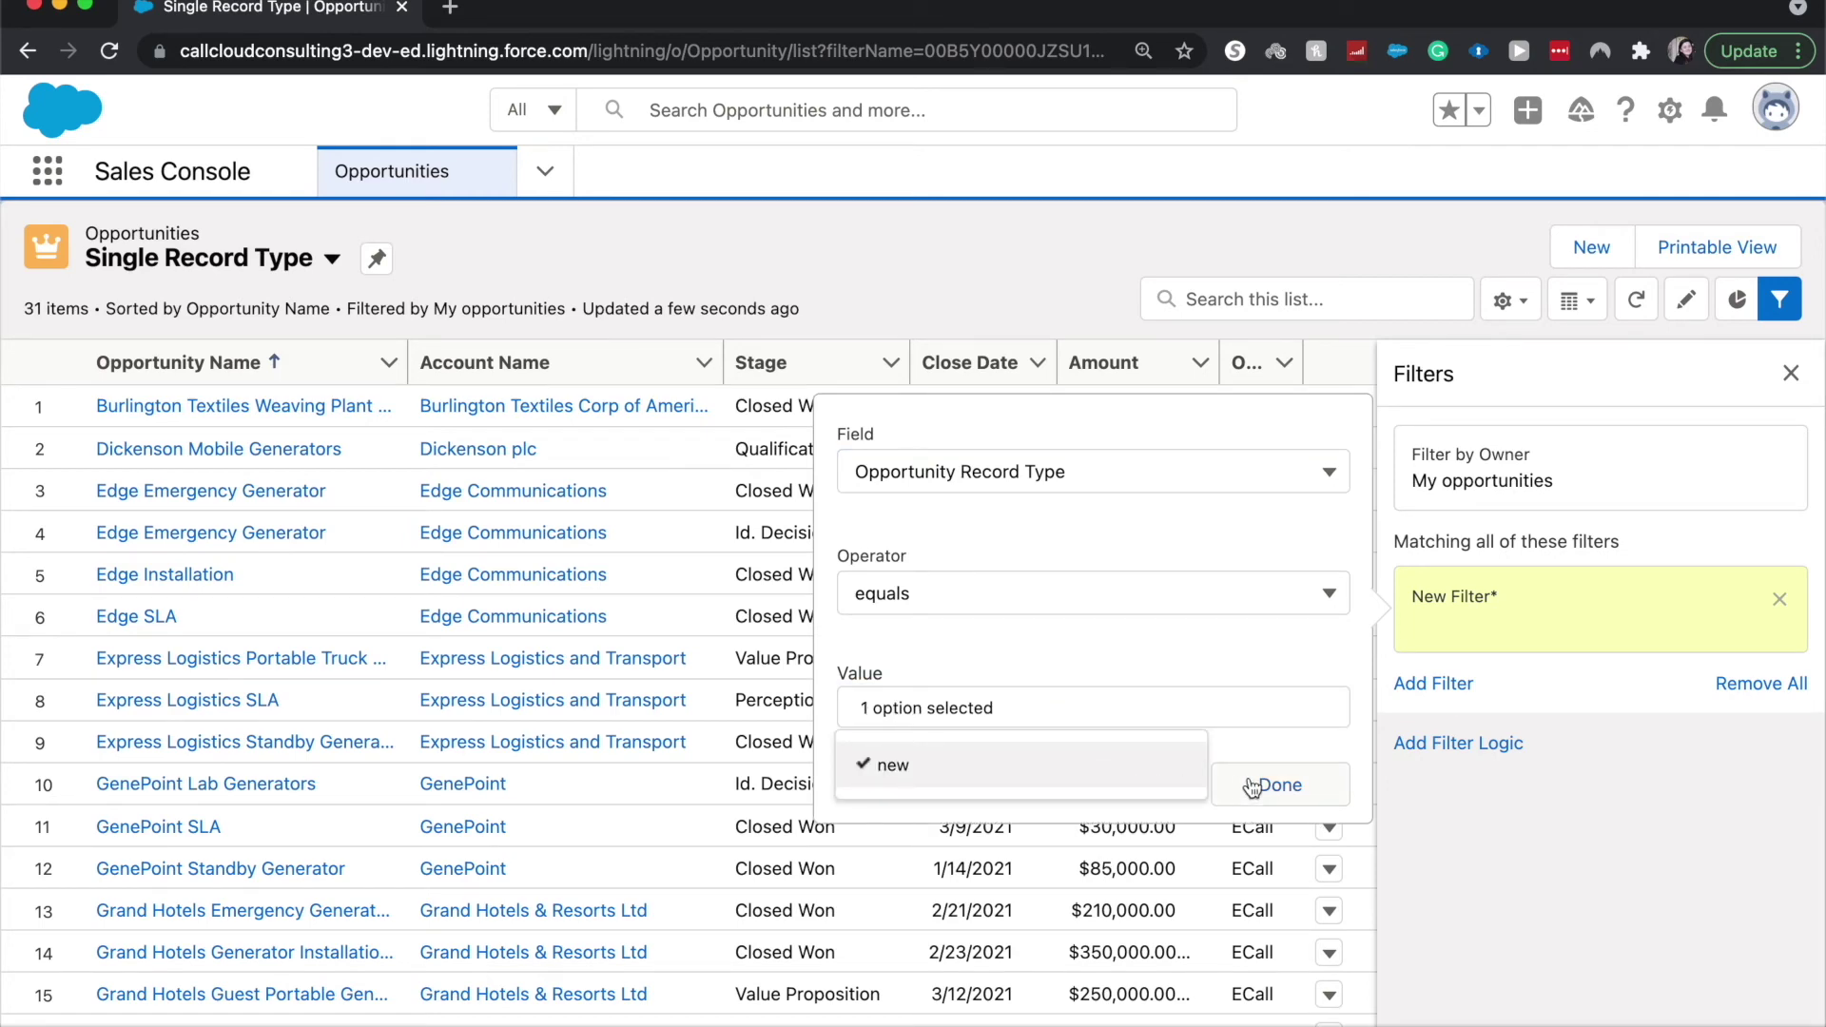
click(1280, 784)
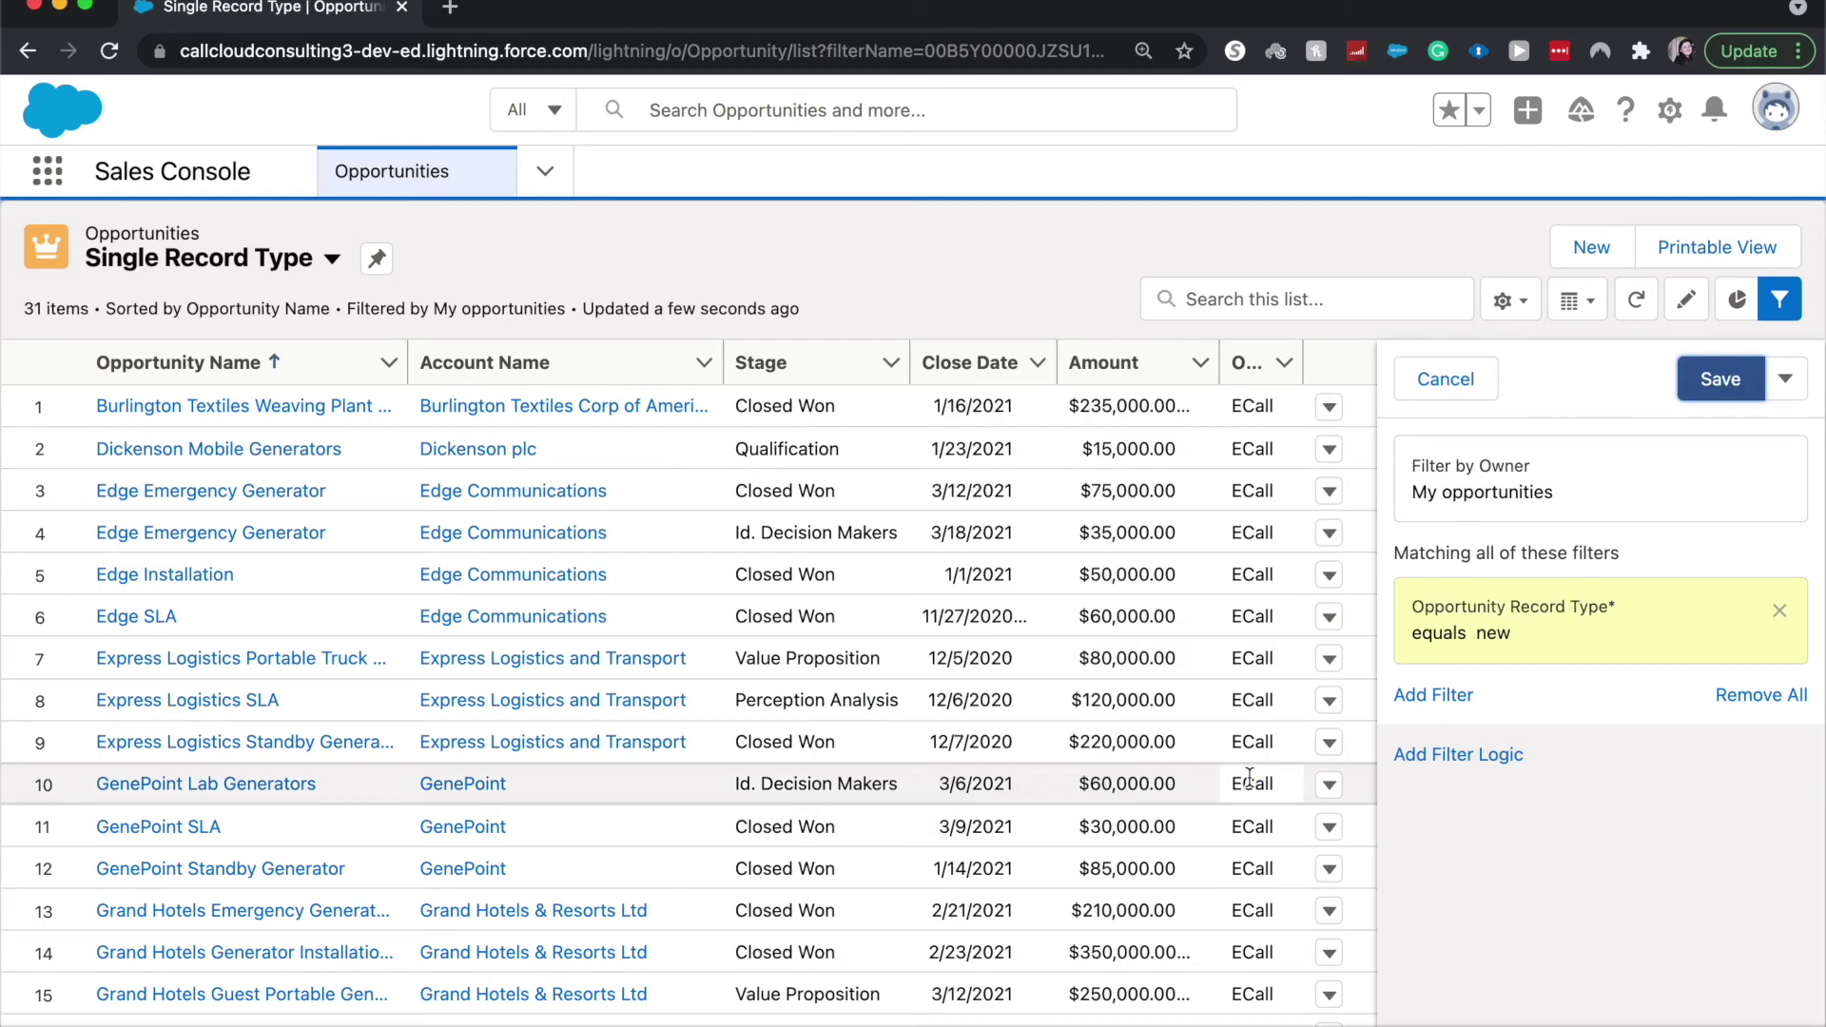
click(1720, 381)
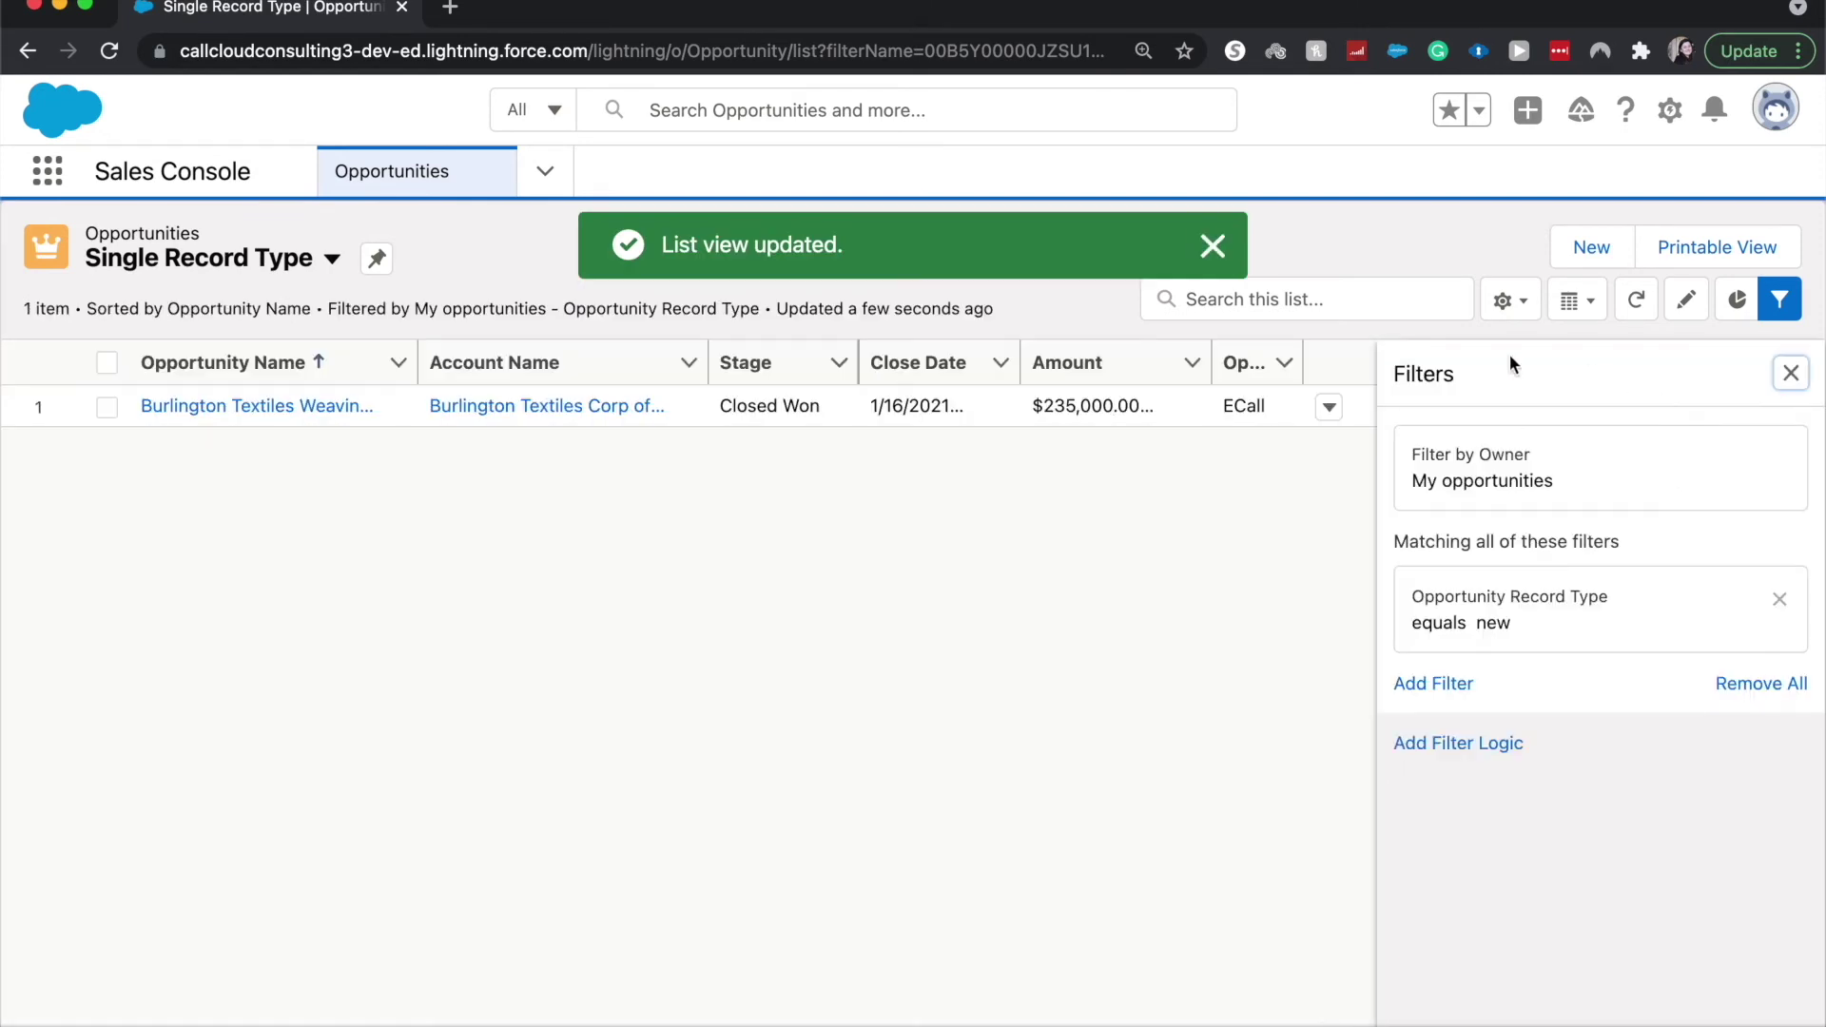
- Test inline editing on the opportunity's name cell, closing it without changes
click(400, 415)
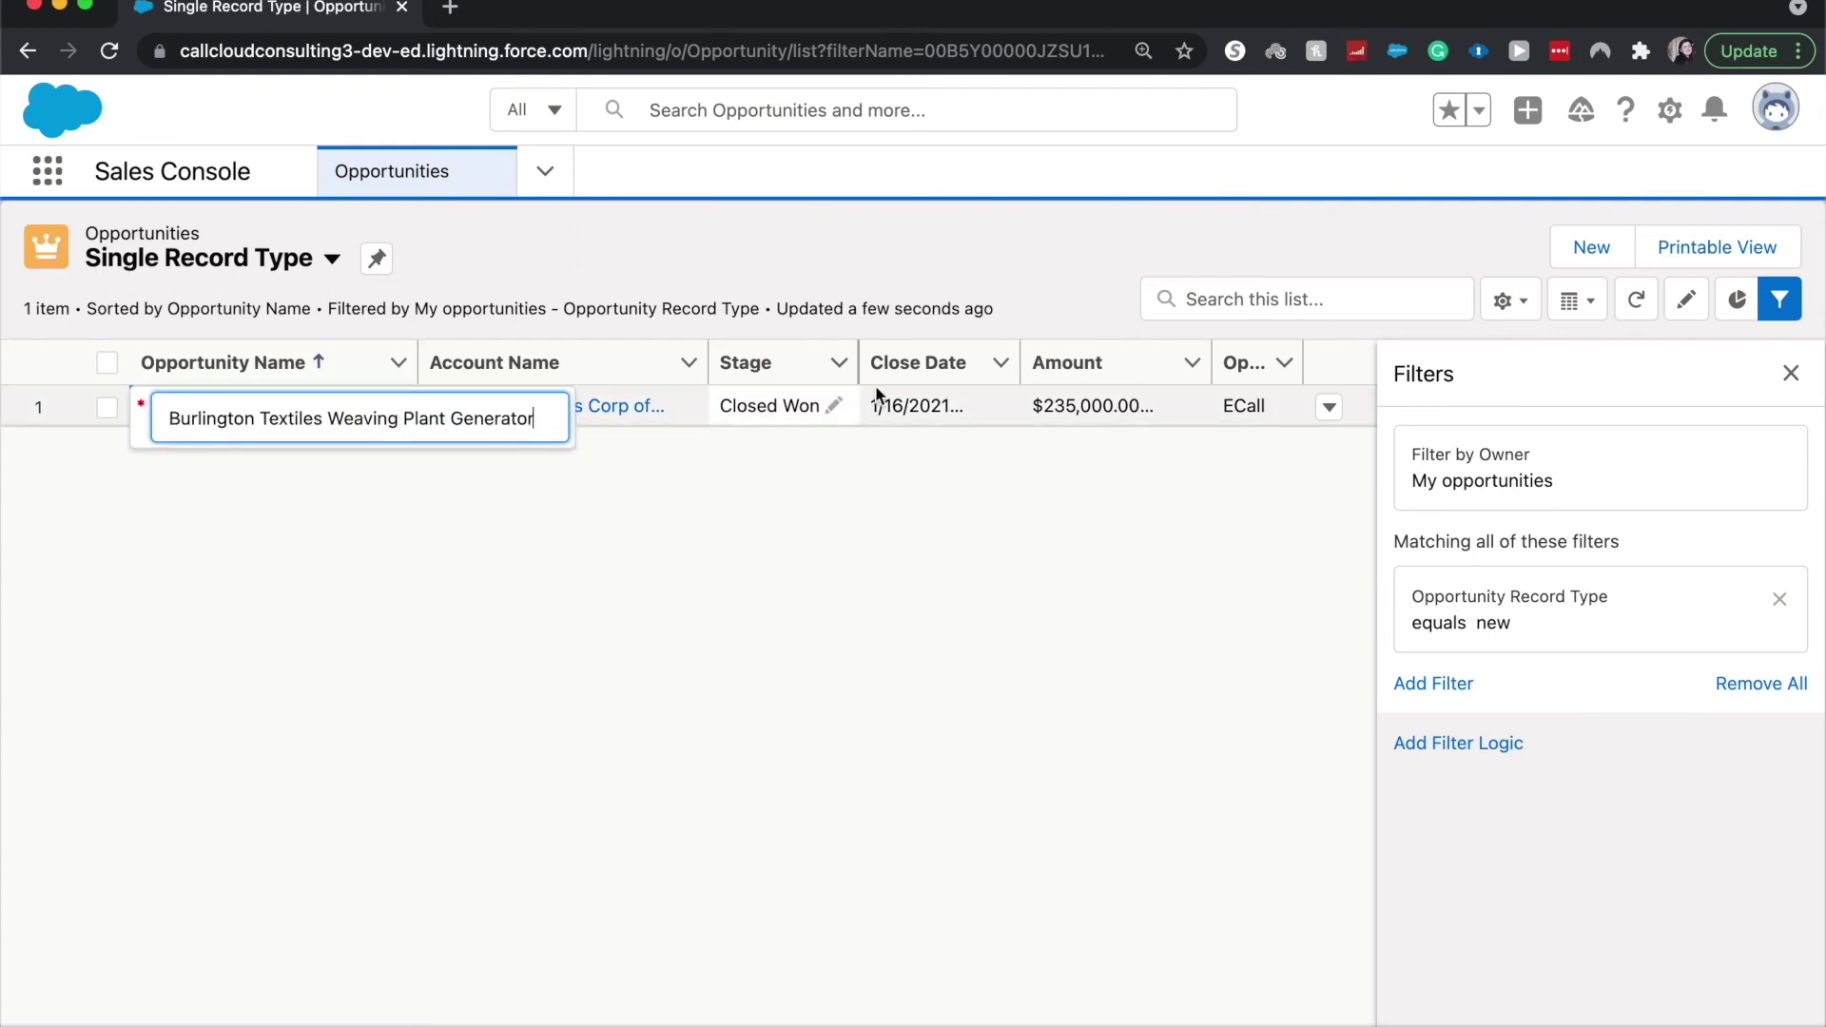
click(856, 508)
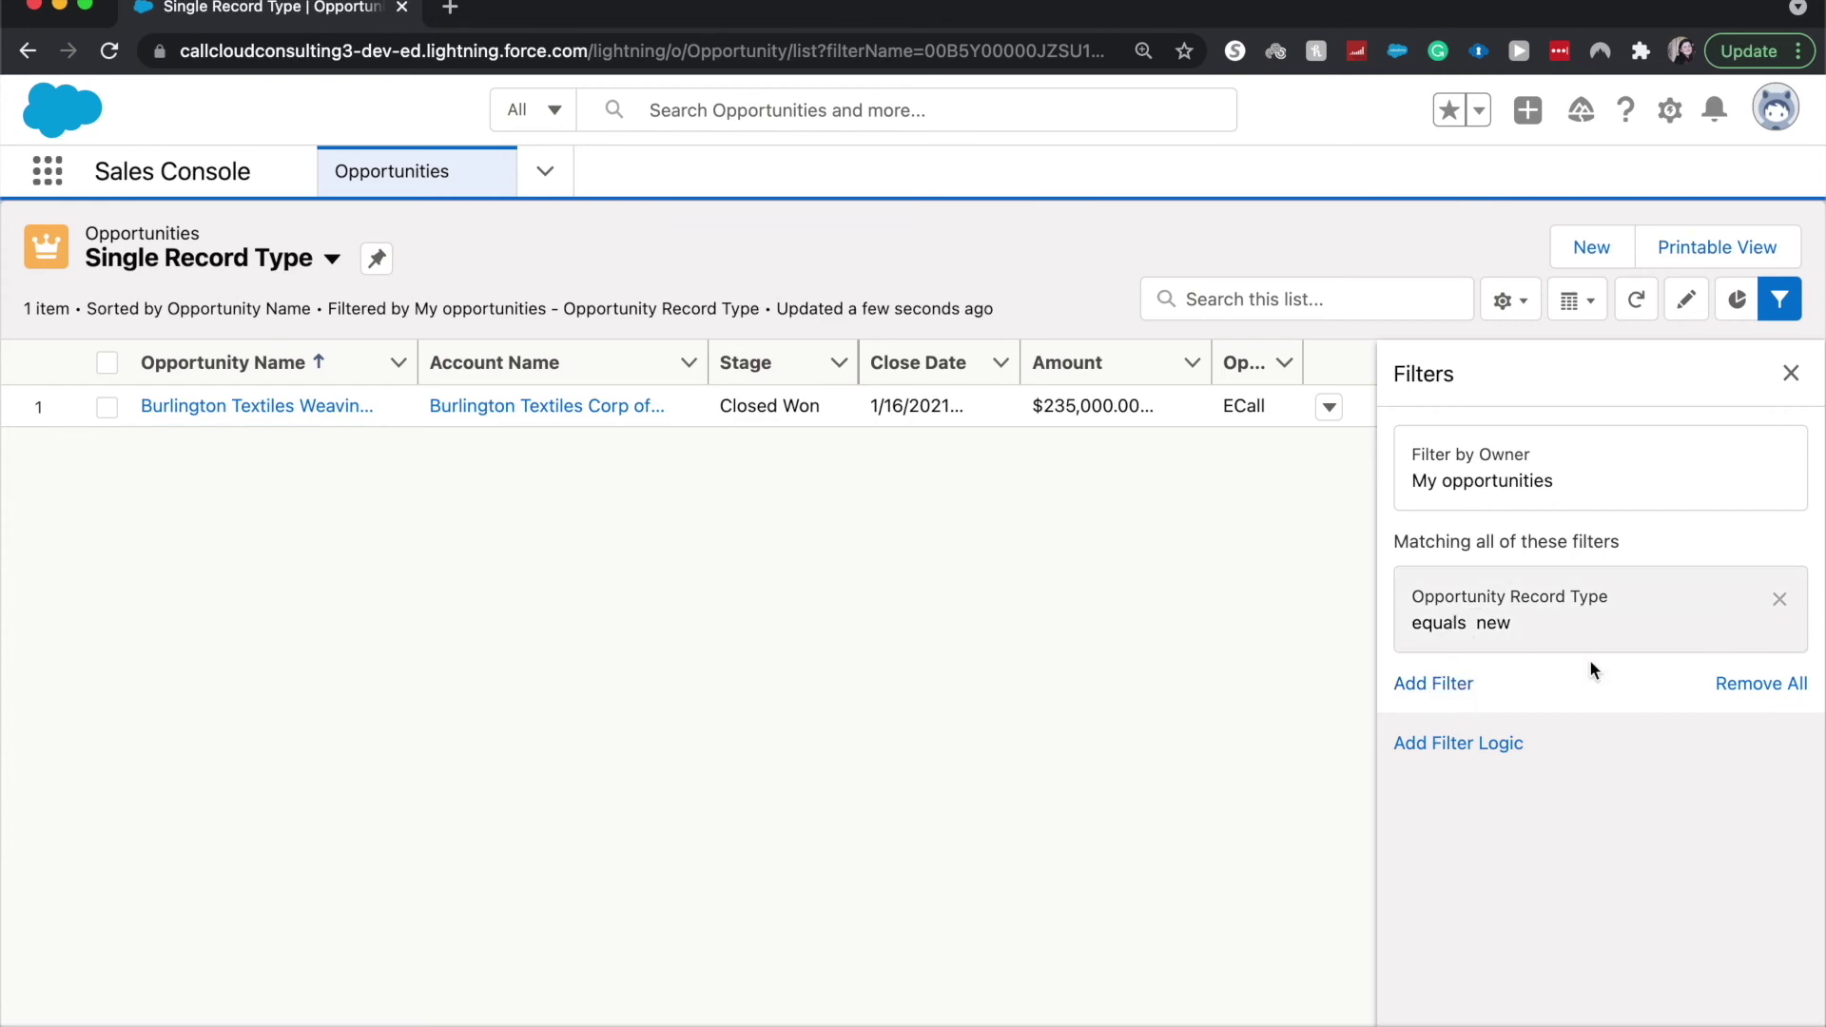
- Add an empty Account Name equals filter, then recheck the Opportunity Record Type 'new' filter
click(1432, 681)
click(1176, 806)
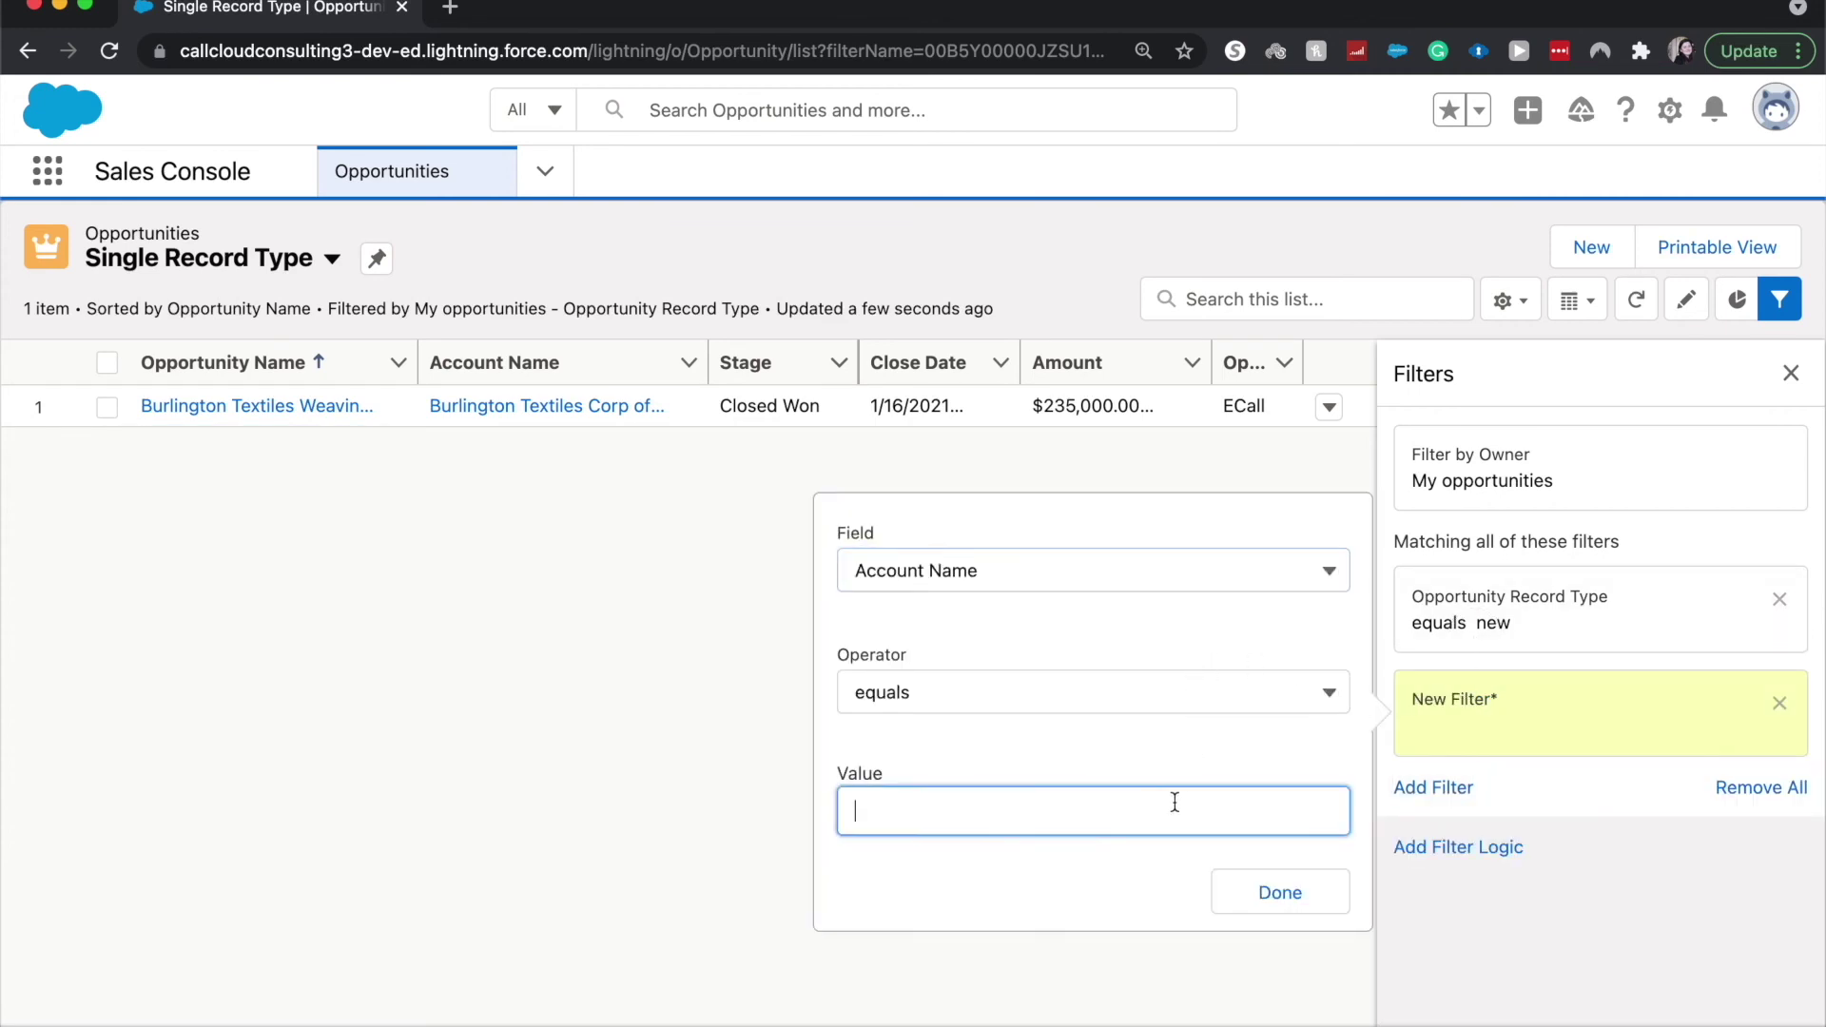
click(1279, 892)
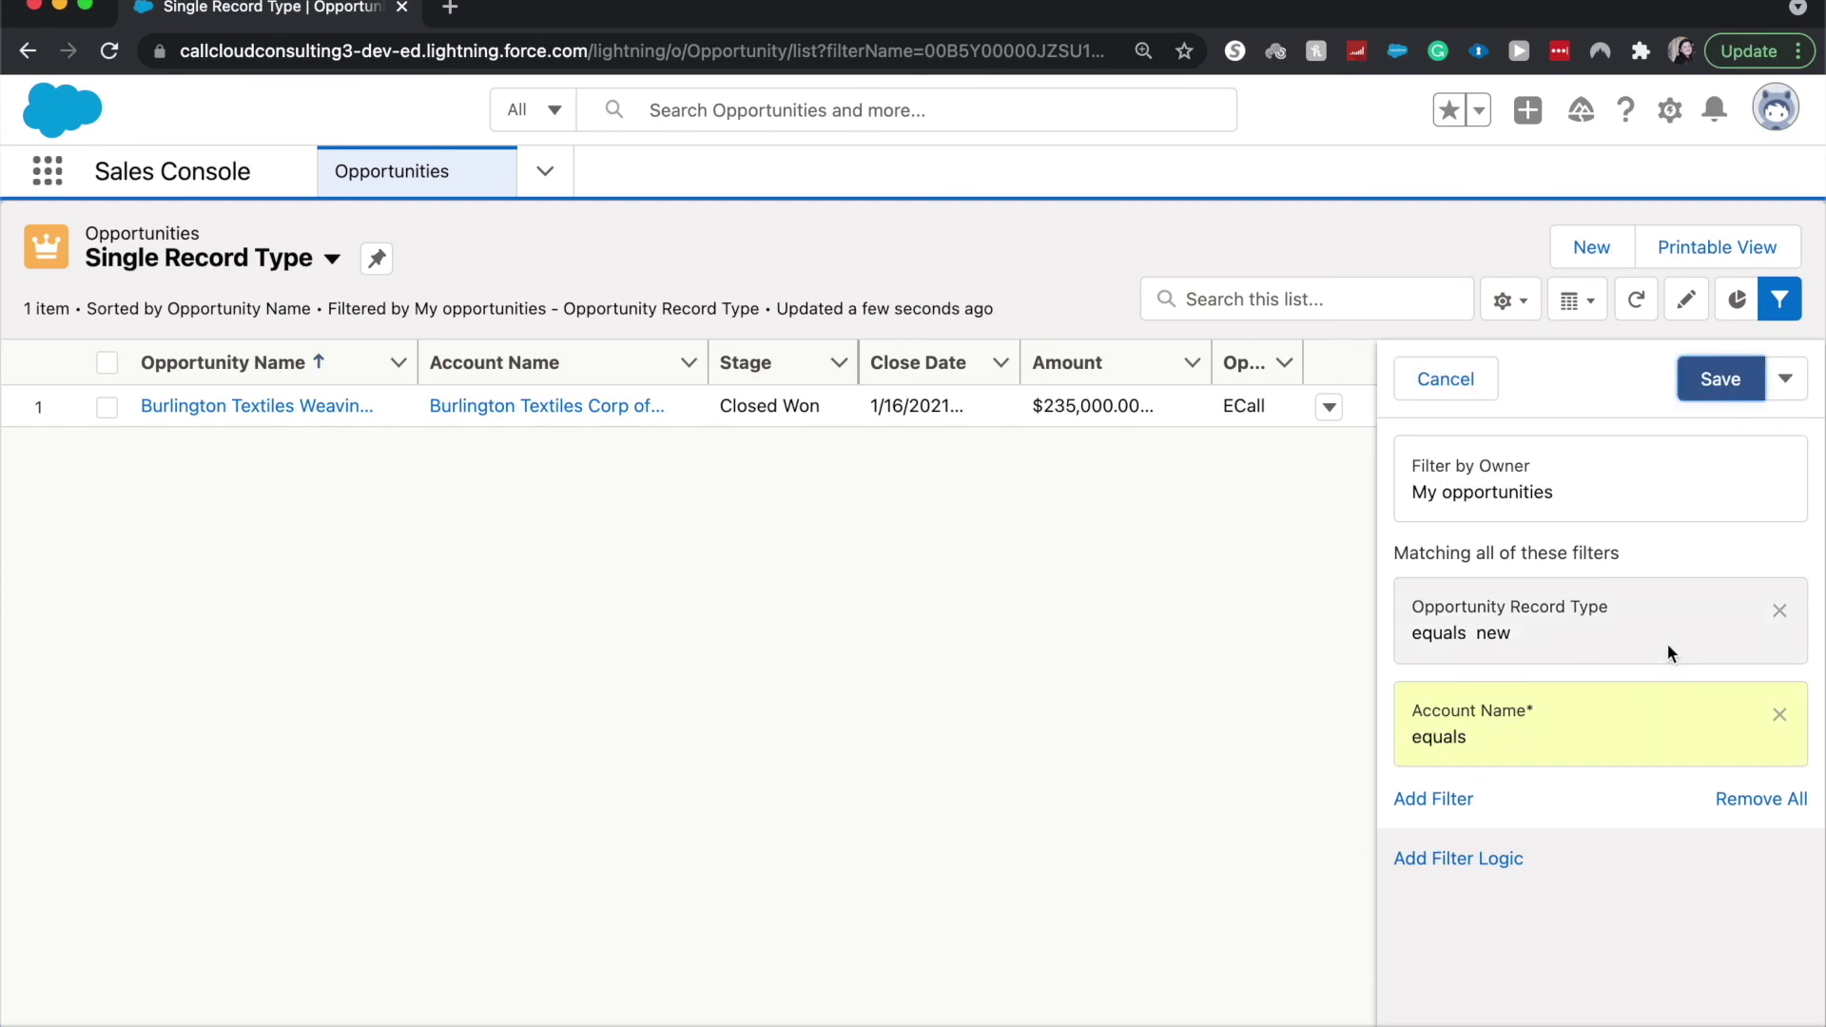
click(1598, 611)
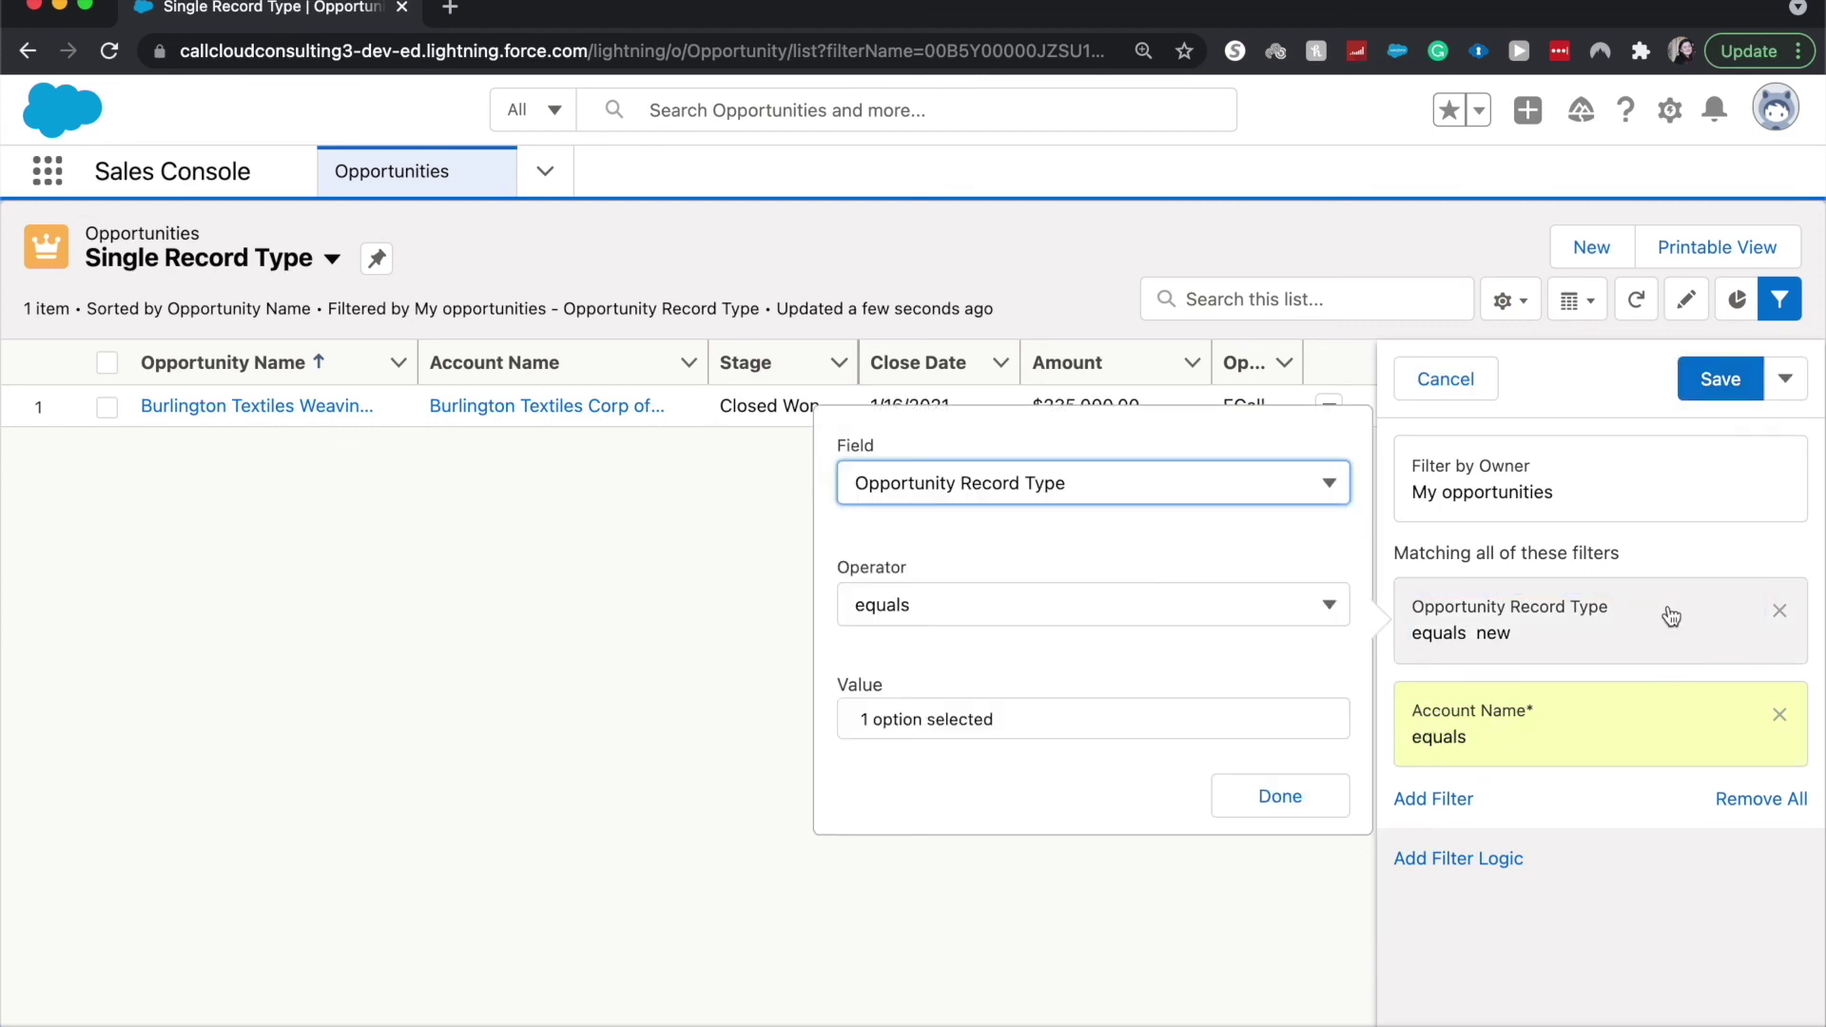
click(1061, 717)
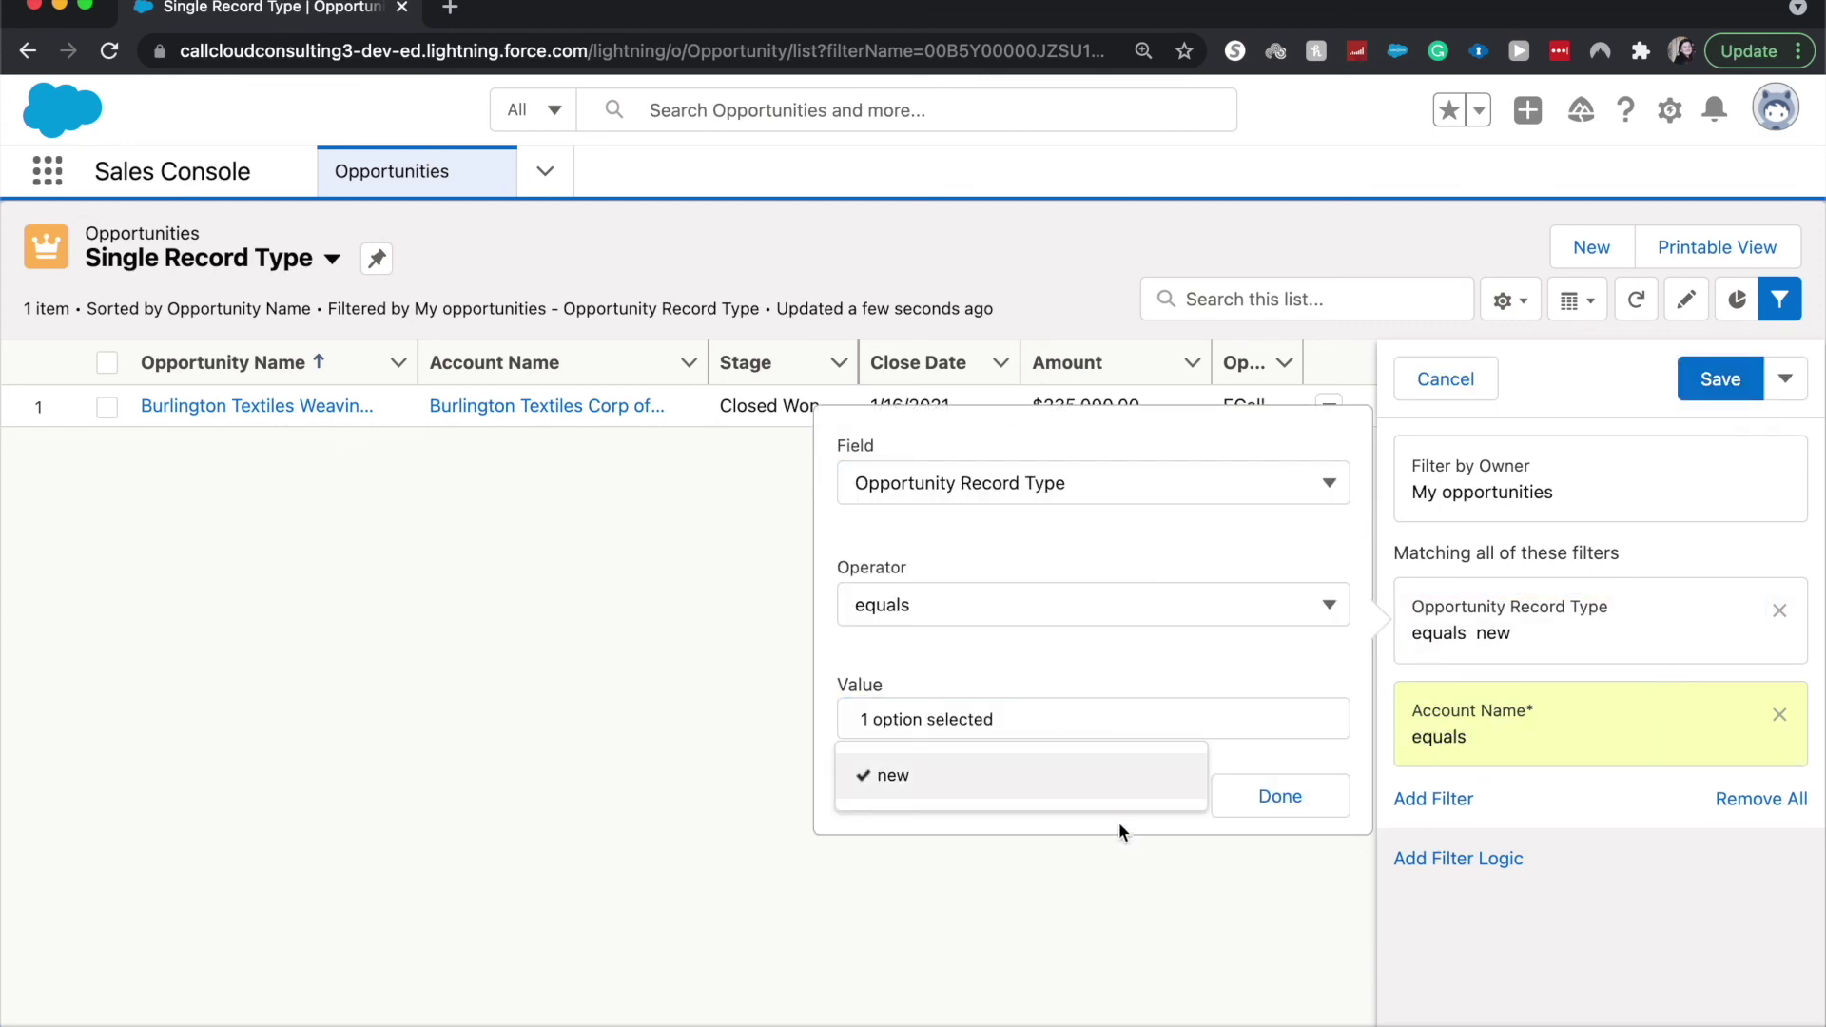
click(1237, 813)
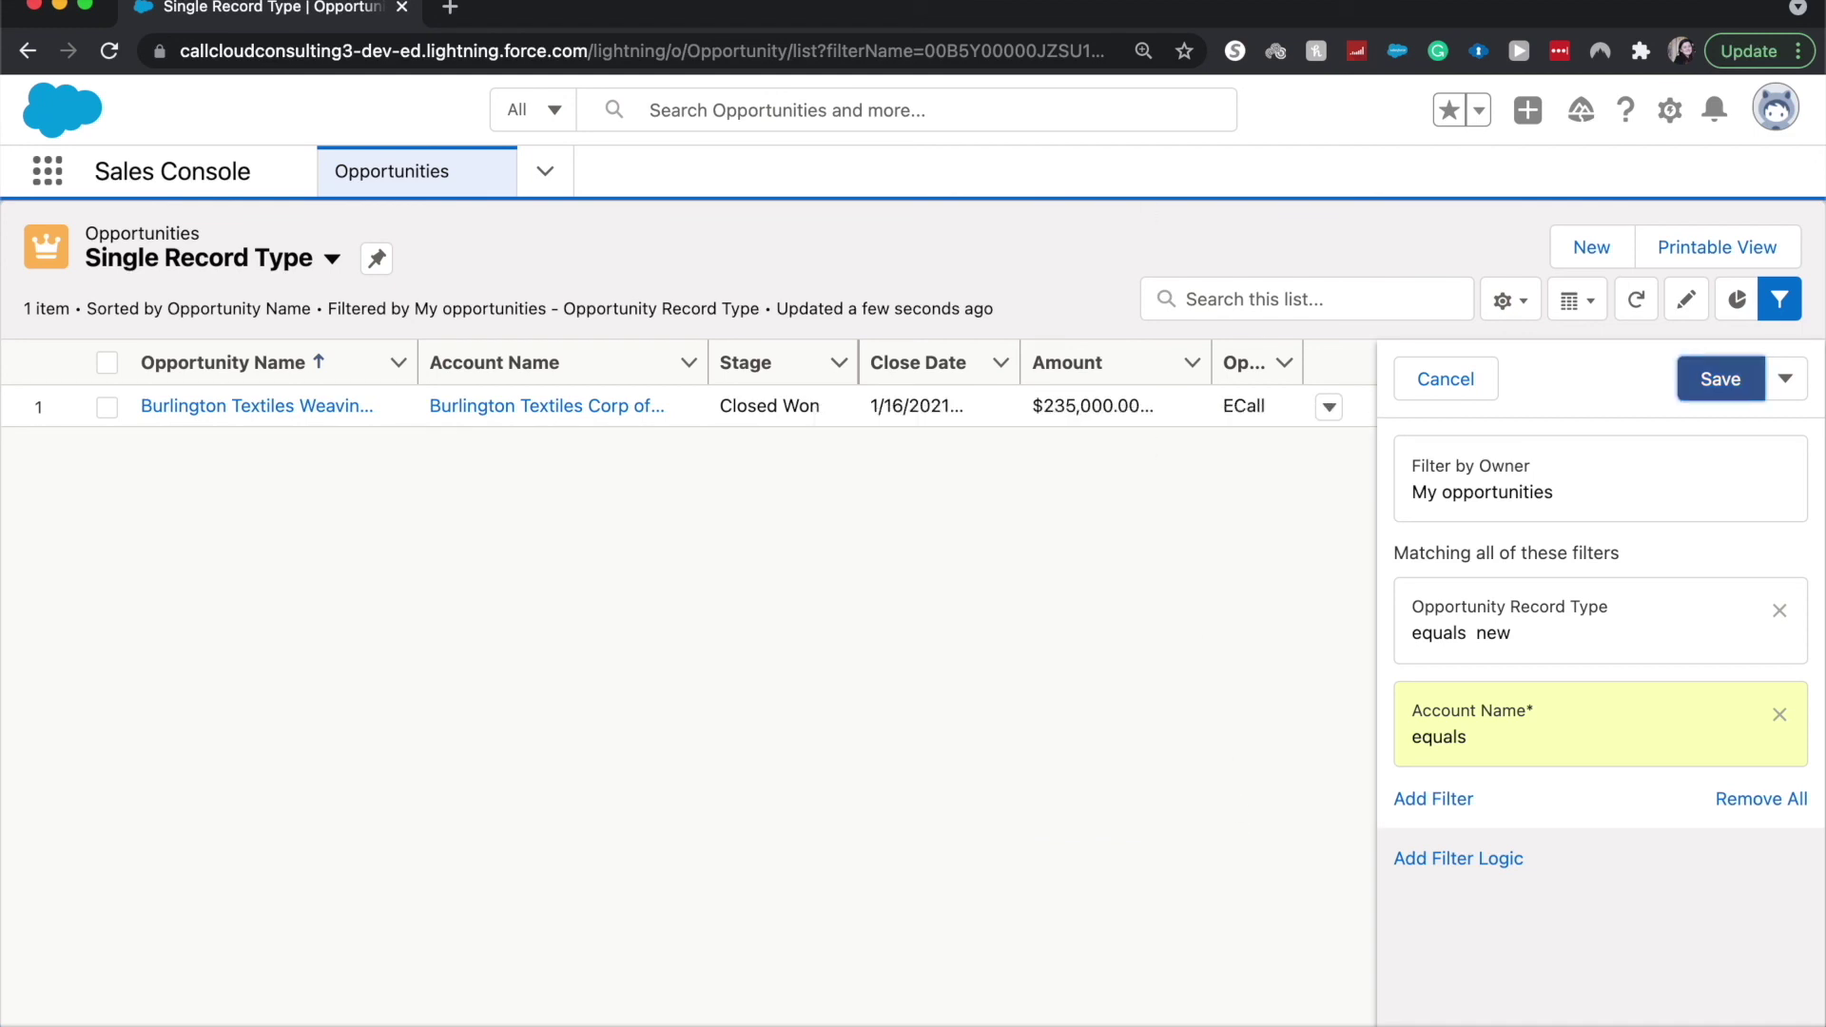